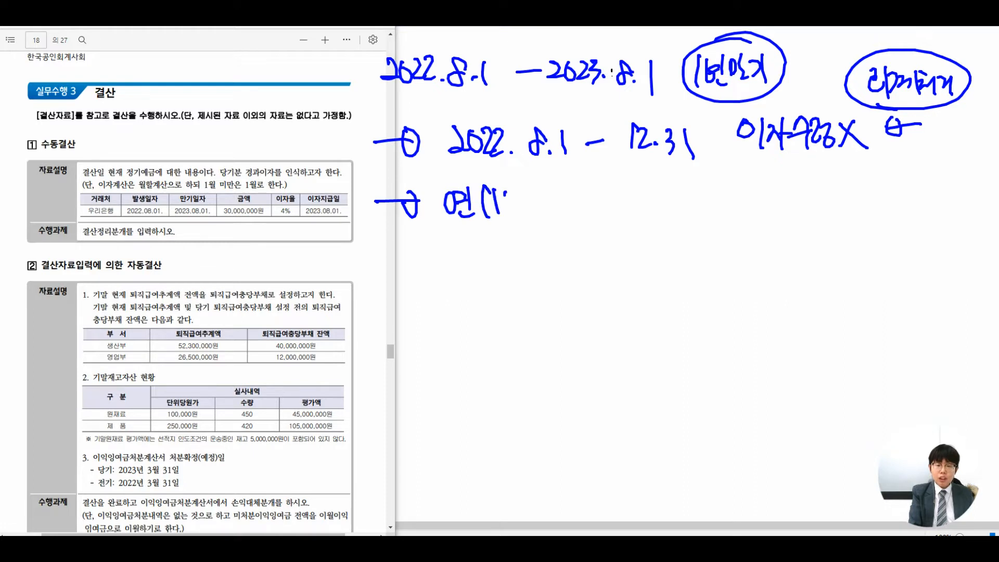
- Complete the handwritten interest-rate line so that it reads 연(1년) 4%
left_click_drag(567, 188, 581, 208)
mouse_move(573, 191)
left_mouse_down()
mouse_move(574, 224)
mouse_move(590, 201)
left_mouse_up()
mouse_move(604, 185)
left_mouse_down()
mouse_move(596, 217)
mouse_move(610, 215)
left_mouse_up()
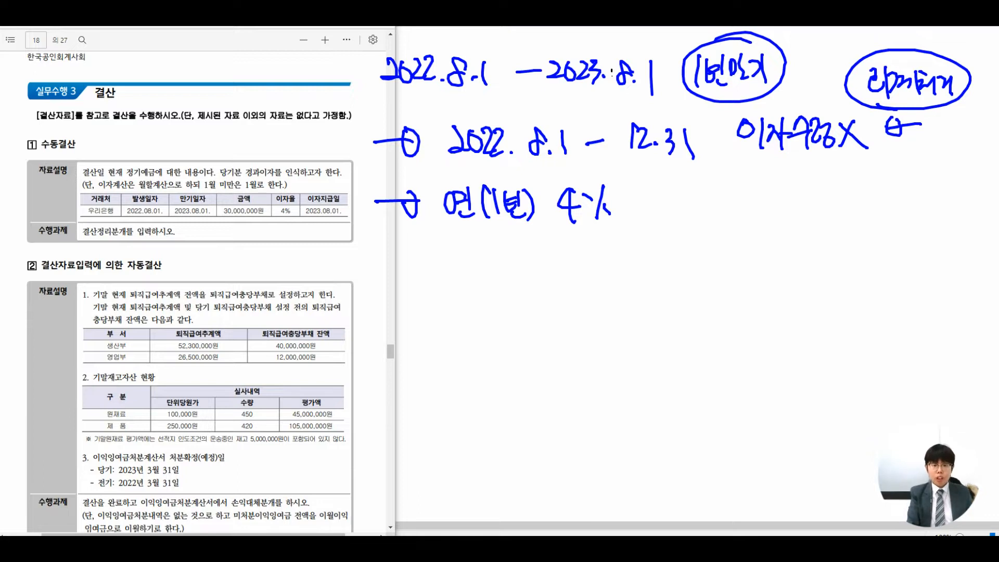
- Handwrite the annual interest calculation 30,000,000 × 4% = 1,200,000 below the rate line and circle the result
mouse_move(280, 281)
left_mouse_down()
mouse_move(398, 281)
mouse_move(387, 301)
left_mouse_up()
mouse_move(426, 267)
left_mouse_down()
mouse_move(426, 297)
mouse_move(455, 270)
mouse_move(518, 276)
left_mouse_up()
left_click(476, 289)
mouse_move(543, 273)
left_mouse_down()
mouse_move(534, 285)
mouse_move(545, 273)
mouse_move(590, 274)
left_mouse_up()
left_click(564, 293)
left_click_drag(612, 272, 643, 276)
left_click_drag(697, 260, 672, 289)
mouse_move(667, 268)
left_mouse_down()
mouse_move(698, 291)
mouse_move(722, 284)
mouse_move(714, 298)
left_mouse_up()
left_click_drag(724, 269, 731, 274)
left_click_drag(744, 255, 731, 310)
mouse_move(737, 285)
left_mouse_down()
mouse_move(745, 294)
mouse_move(780, 276)
left_mouse_up()
left_click_drag(765, 286, 784, 284)
mouse_move(816, 254)
left_mouse_down()
mouse_move(818, 295)
mouse_move(848, 268)
left_mouse_up()
mouse_move(843, 283)
left_mouse_down()
mouse_move(860, 270)
mouse_move(919, 271)
mouse_move(960, 288)
mouse_move(813, 233)
mouse_move(833, 304)
left_mouse_up()
left_click(886, 283)
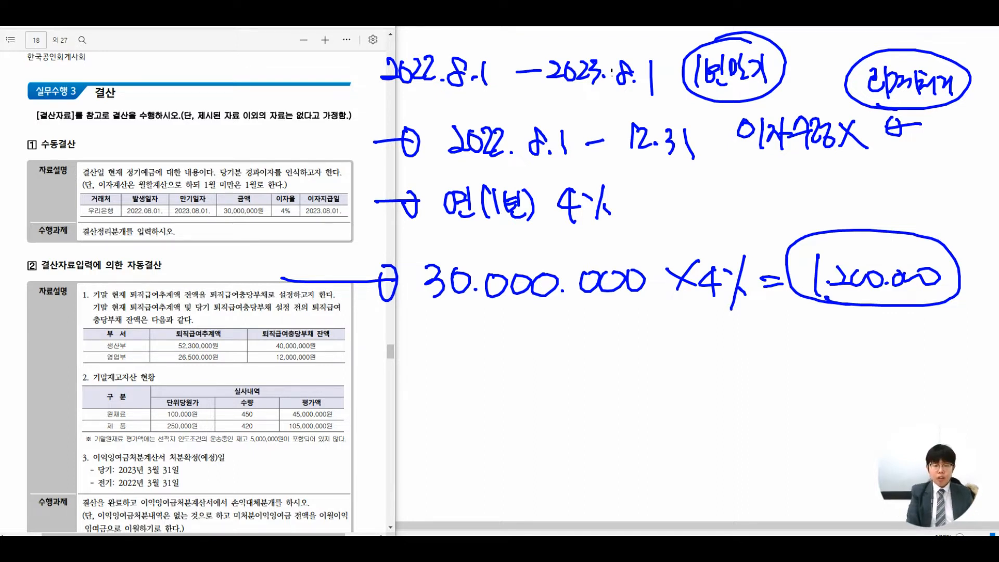
- Handwrite the accrual period as 기간: 5개월 (8/1~12/31) below the annual interest calculation
left_click_drag(330, 349, 357, 386)
left_click_drag(360, 360, 364, 380)
left_click_drag(377, 344, 377, 369)
left_click_drag(378, 364, 387, 385)
left_click(394, 380)
mouse_move(390, 365)
left_mouse_down()
mouse_move(425, 382)
mouse_move(447, 372)
mouse_move(494, 385)
left_mouse_up()
mouse_move(525, 350)
left_mouse_down()
mouse_move(508, 379)
mouse_move(530, 391)
left_mouse_up()
left_click_drag(552, 359, 550, 388)
left_click_drag(562, 368, 583, 369)
left_click_drag(587, 349, 587, 372)
mouse_move(594, 356)
left_mouse_down()
mouse_move(604, 390)
mouse_move(621, 384)
left_mouse_up()
left_click_drag(633, 367, 633, 383)
left_click_drag(645, 337, 640, 393)
left_click_drag(520, 326, 489, 383)
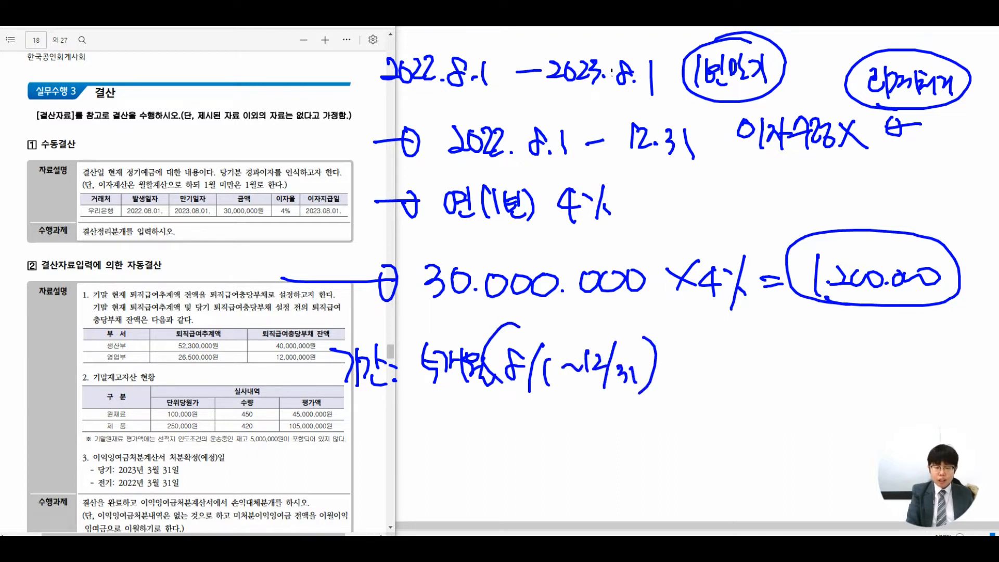
- Handwrite the monthly interest calculation 1년치 1,200,000 / 12 = 100,000 and circle the result
mouse_move(399, 414)
left_mouse_down()
mouse_move(394, 449)
mouse_move(403, 443)
left_mouse_up()
left_click_drag(414, 422, 420, 441)
left_click_drag(413, 442, 444, 453)
mouse_move(464, 422)
left_mouse_down()
mouse_move(463, 454)
mouse_move(550, 443)
mouse_move(564, 469)
left_mouse_up()
mouse_move(588, 433)
left_mouse_down()
mouse_move(588, 460)
mouse_move(614, 458)
mouse_move(638, 437)
left_mouse_up()
left_click_drag(621, 450, 673, 458)
left_click_drag(683, 444, 749, 445)
left_click_drag(714, 408, 713, 407)
- Link the period and monthly interest to a handwritten, circled 500,000 with an arrow, and add an emphasis mark beside it
mouse_move(673, 354)
left_mouse_down()
mouse_move(713, 393)
mouse_move(785, 373)
mouse_move(778, 388)
left_mouse_up()
mouse_move(815, 358)
left_mouse_down()
mouse_move(828, 401)
mouse_move(873, 381)
mouse_move(910, 382)
left_mouse_up()
mouse_move(888, 336)
left_mouse_down()
mouse_move(898, 413)
mouse_move(853, 333)
left_mouse_up()
left_click_drag(937, 378, 927, 401)
mouse_move(946, 383)
left_mouse_down()
mouse_move(937, 401)
mouse_move(953, 388)
left_mouse_up()
left_click_drag(923, 380, 951, 373)
mouse_move(932, 379)
left_mouse_down()
mouse_move(918, 400)
mouse_move(947, 400)
left_mouse_up()
left_click_drag(953, 410, 959, 412)
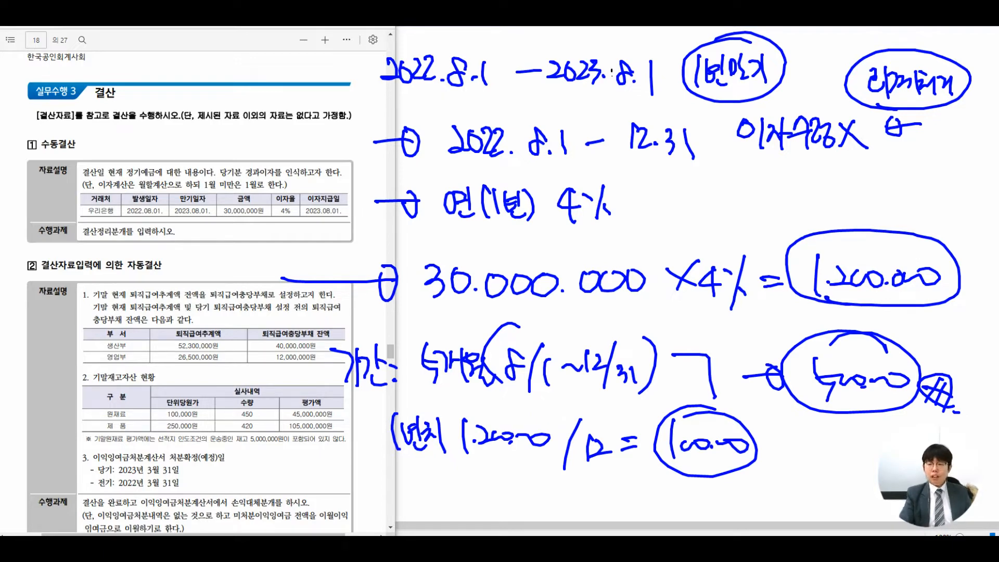
- Clear the handwritten notes and open general voucher entry (일반전표입력) in the Smart A accounting program
key("Escape")
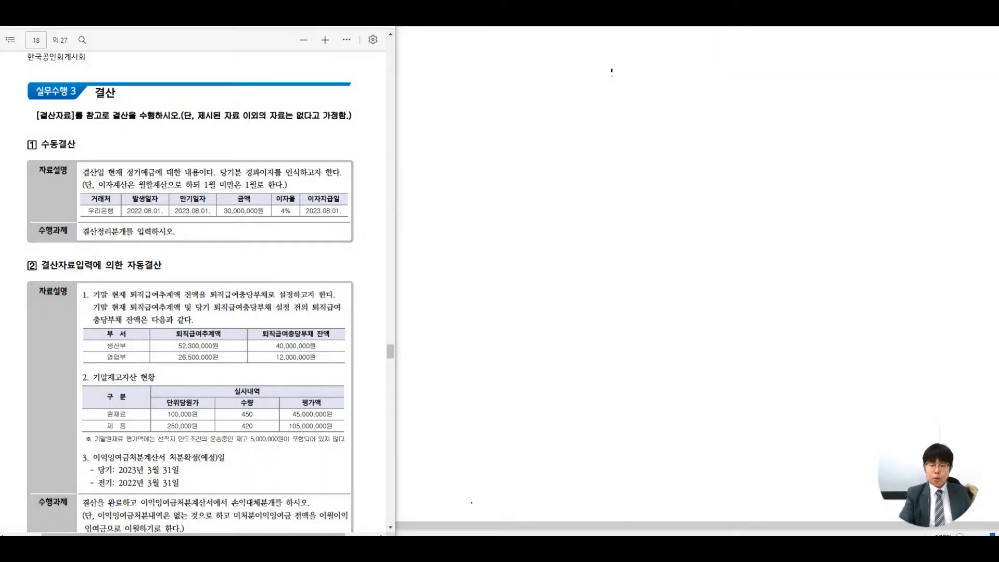
left_click(487, 551)
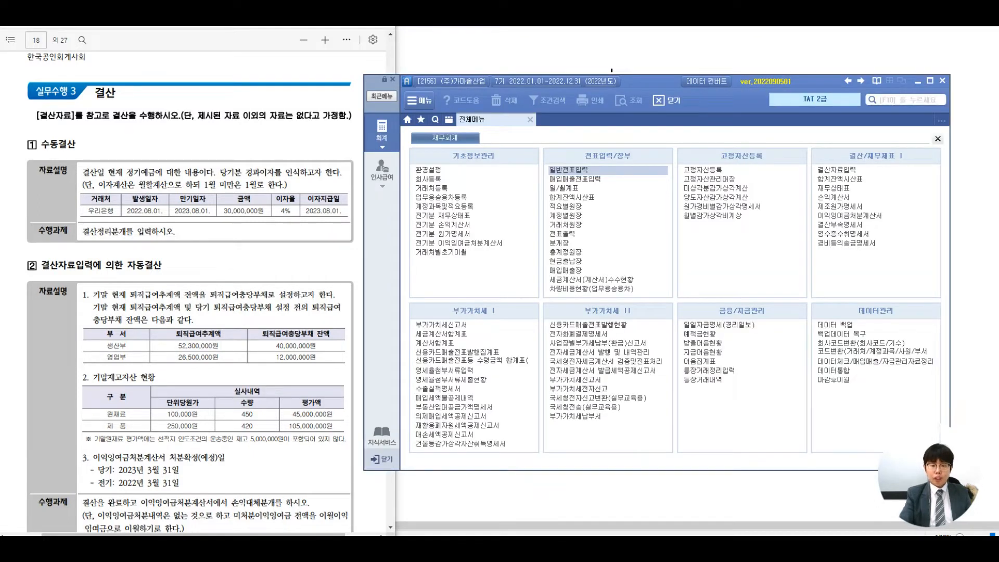
left_click(569, 170)
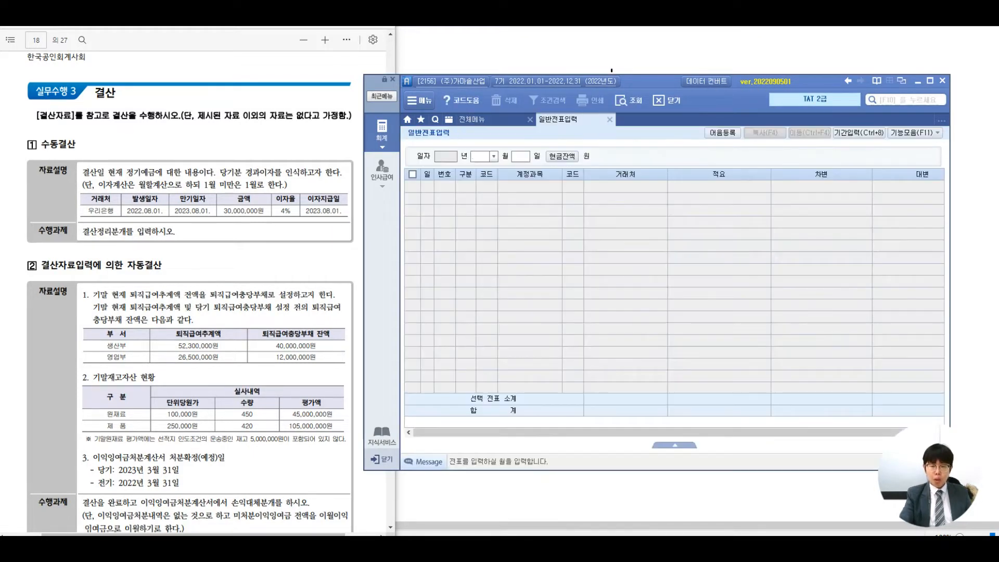
- Enter a debit line dated December 31 for account 116 미수수익 with the amount 500,000
key("Return")
type("31")
key("Return")
type("3")
key("Return")
type("116")
key("Return")
key("Return")
key("Return")
key("Return")
type("500000")
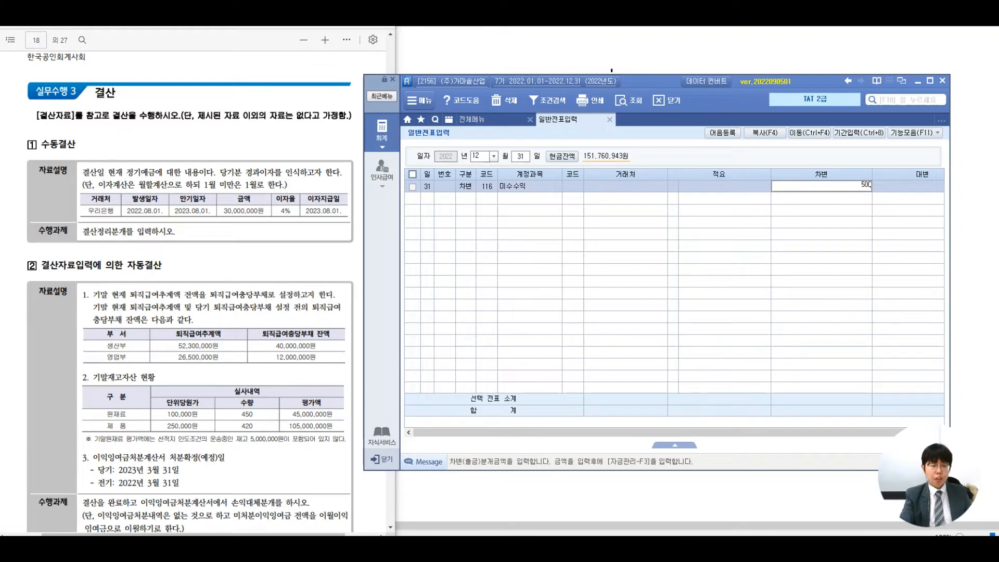
key("Return")
- Add the matching credit line for account 901 이자수익 with the amount 500,000 and save the voucher
type("4")
key("Return")
type("901")
key("Return")
key("Return")
key("Return")
key("Return")
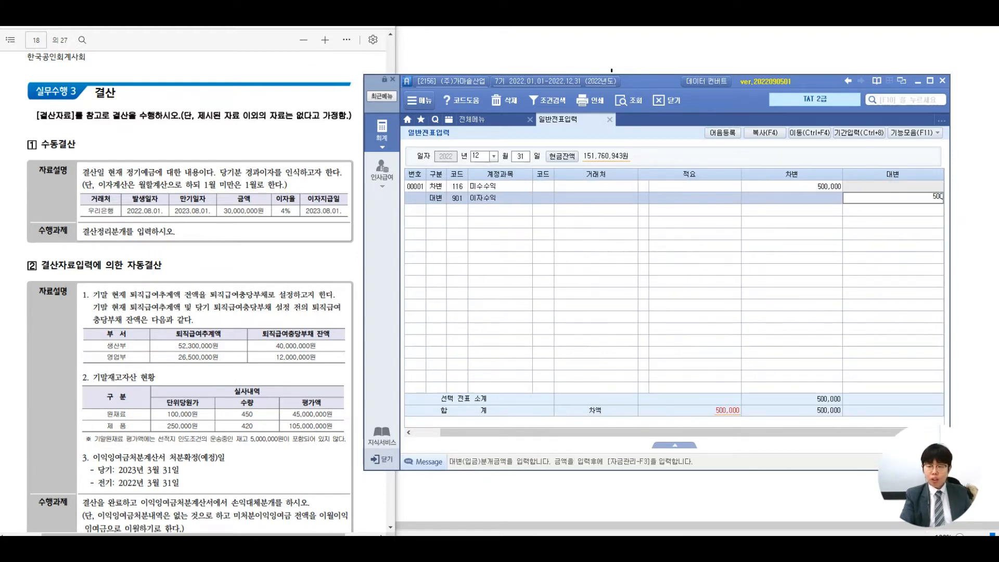
key("Return")
key("Up")
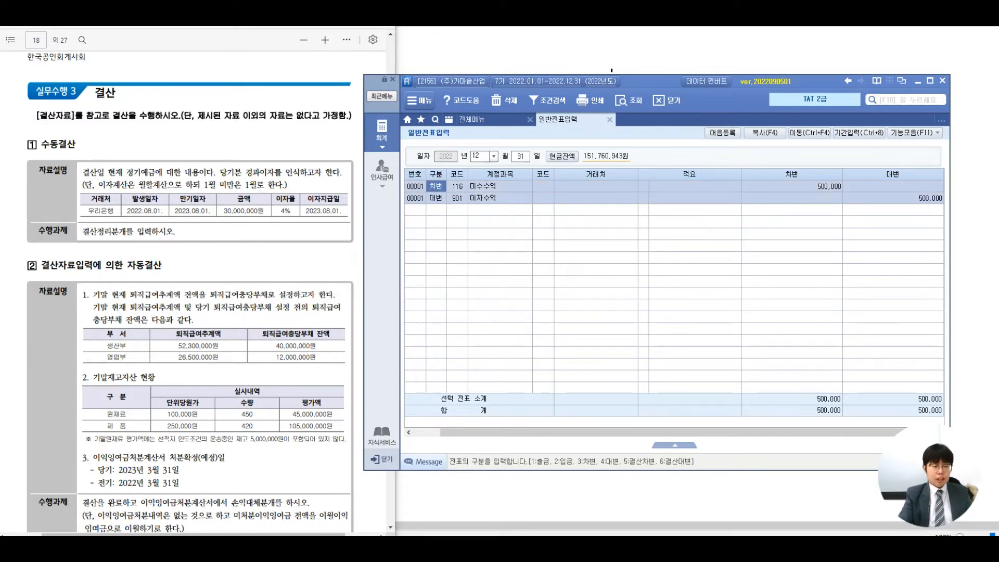
- In the automatic closing exercise, circle the 퇴직급여충당부채 잔액 column and annotate it with an arrow and the date 12/31
left_click(250, 260)
left_click(436, 186)
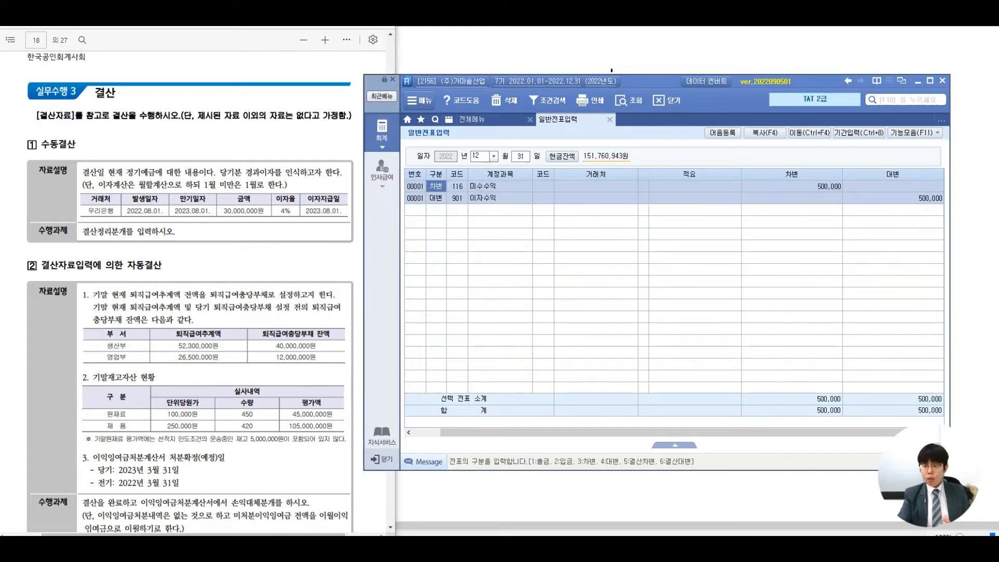
left_click(299, 232)
scroll(298, 232, "down", 2)
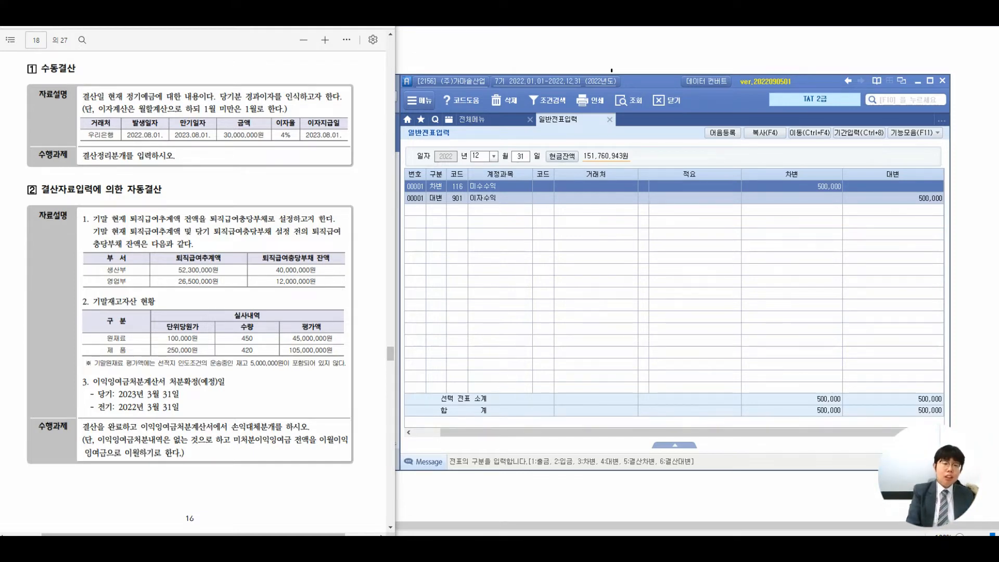
mouse_move(278, 233)
left_mouse_down()
mouse_move(249, 263)
mouse_move(357, 291)
mouse_move(277, 229)
mouse_move(264, 234)
left_mouse_up()
left_click_drag(345, 184, 325, 220)
mouse_move(319, 206)
left_mouse_down()
mouse_move(335, 211)
mouse_move(321, 206)
left_mouse_up()
left_click_drag(302, 155, 302, 170)
left_click_drag(309, 156, 316, 180)
left_click_drag(320, 165, 333, 177)
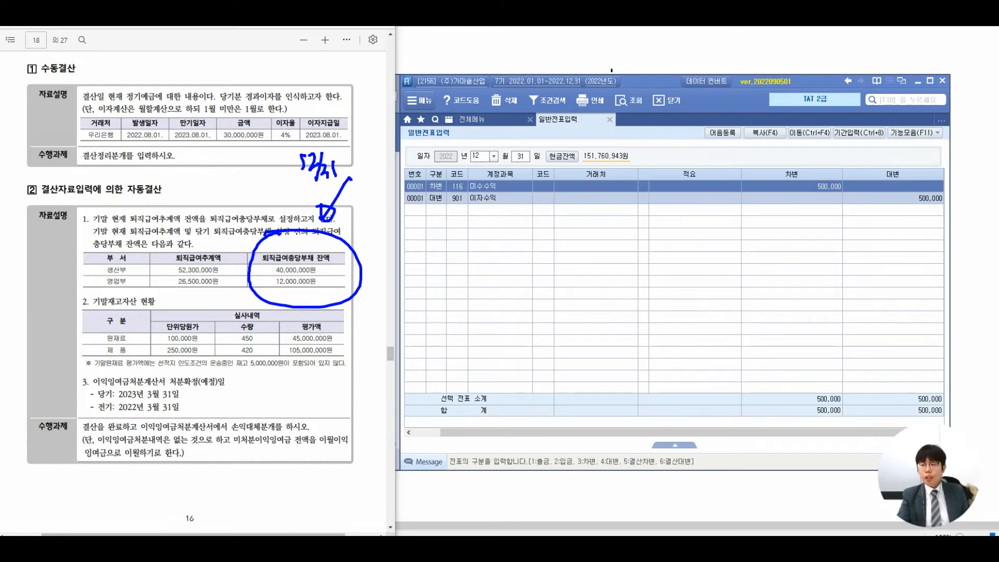
- Look up the credit balance of 퇴직급여충당부채 in the trial balance (합계잔액시산표) as of December 31
left_click(473, 119)
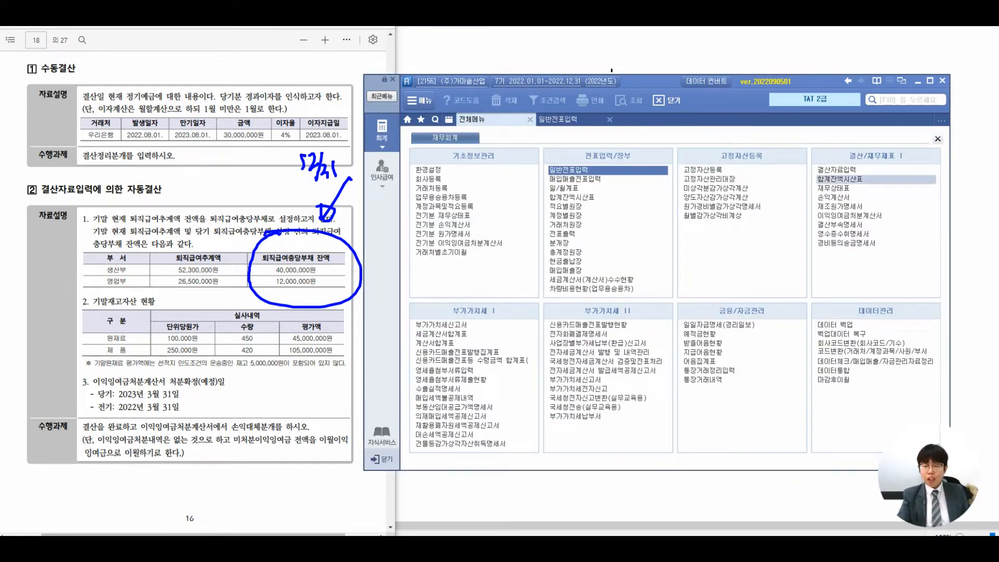
left_click(839, 178)
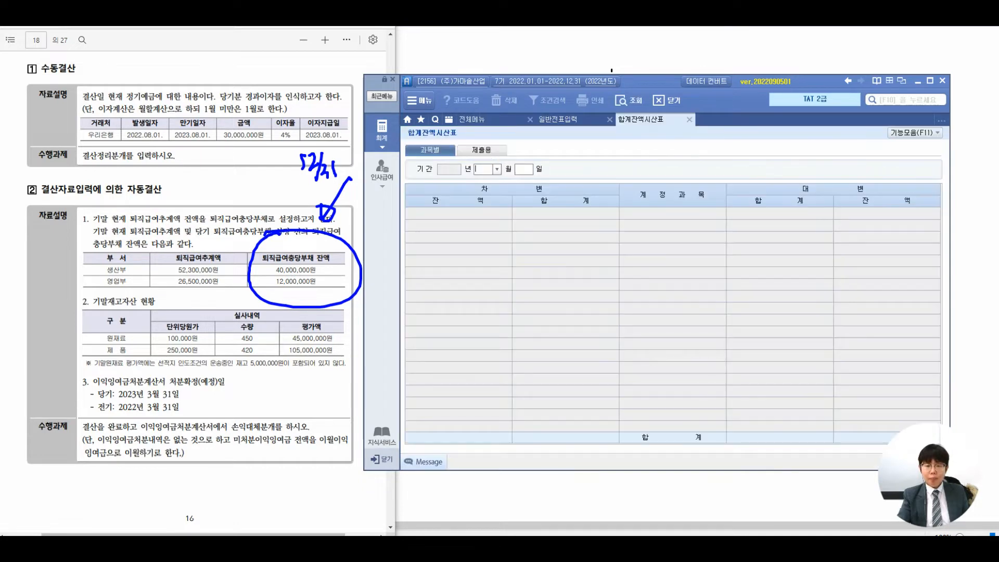
key("Return")
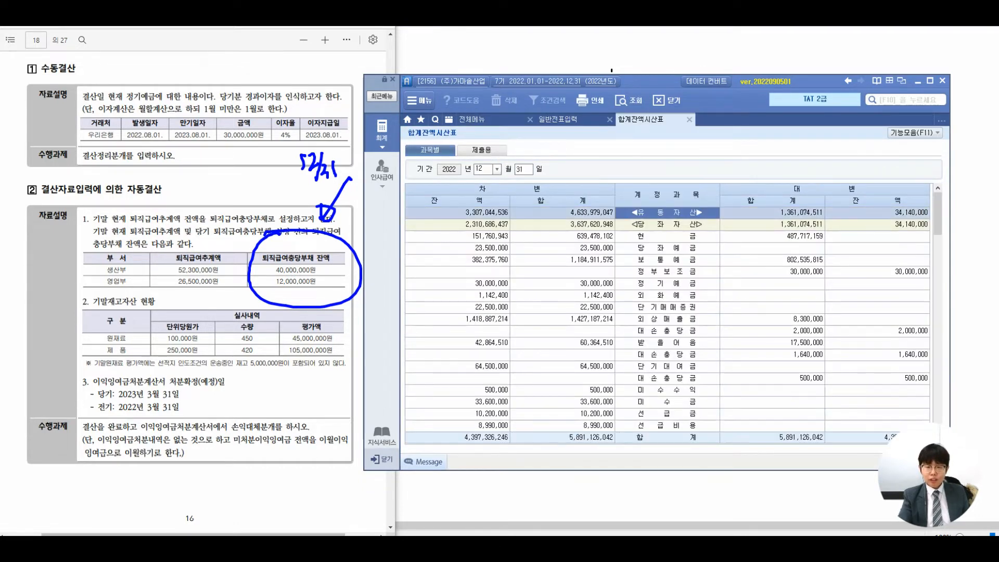
scroll(668, 312, "down", 3)
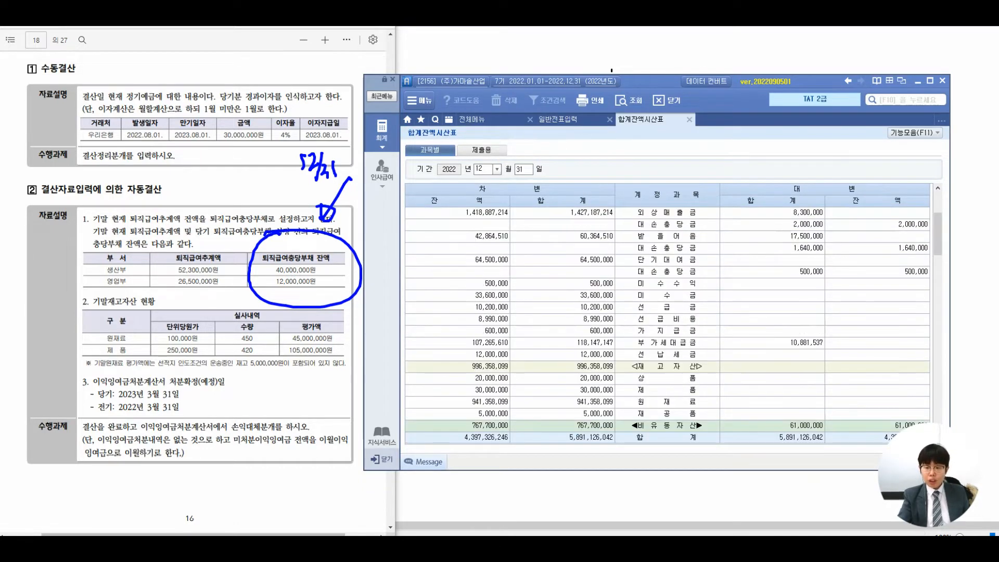
scroll(668, 312, "down", 6)
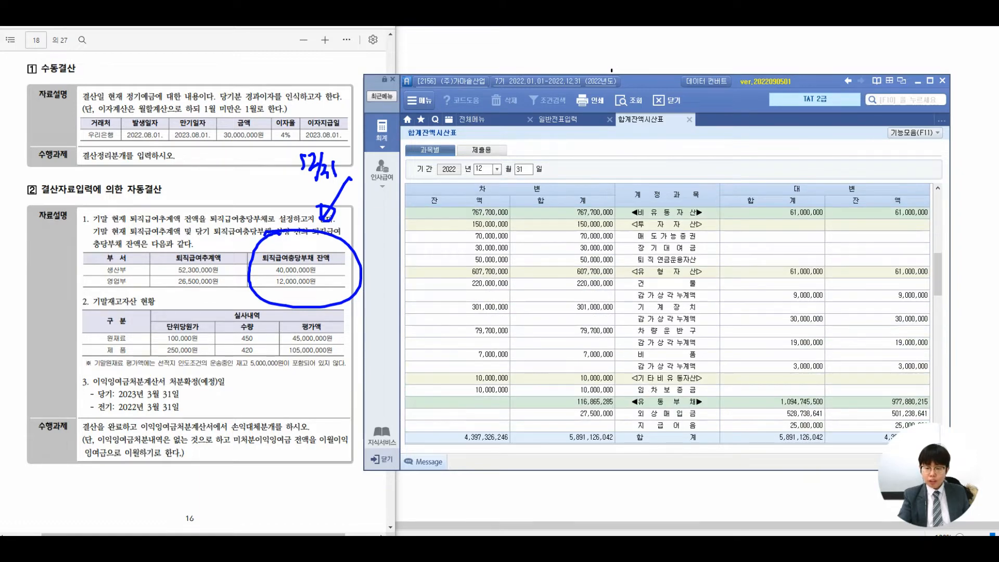
scroll(668, 312, "down", 6)
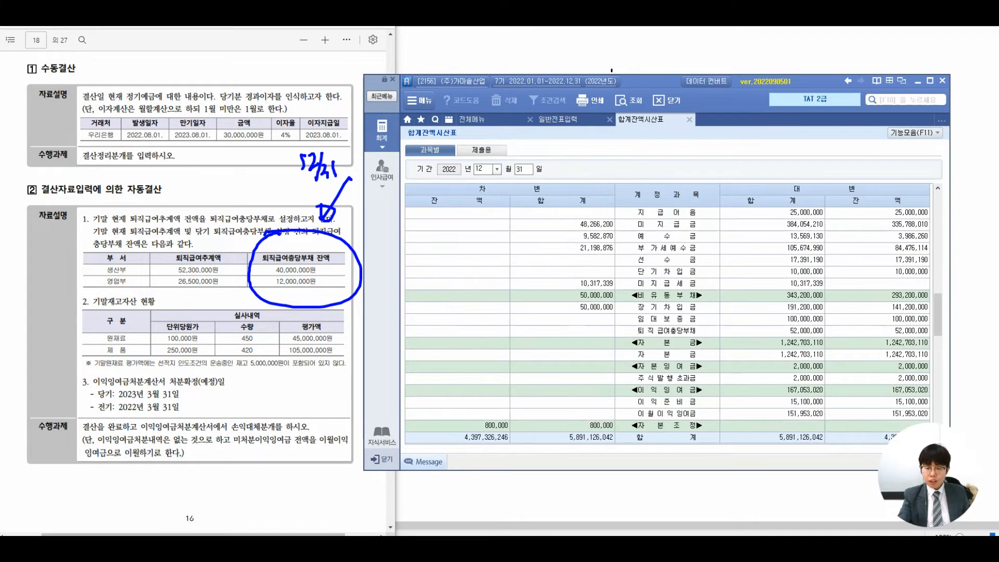
left_click(667, 307)
left_click(668, 331)
left_click(878, 331)
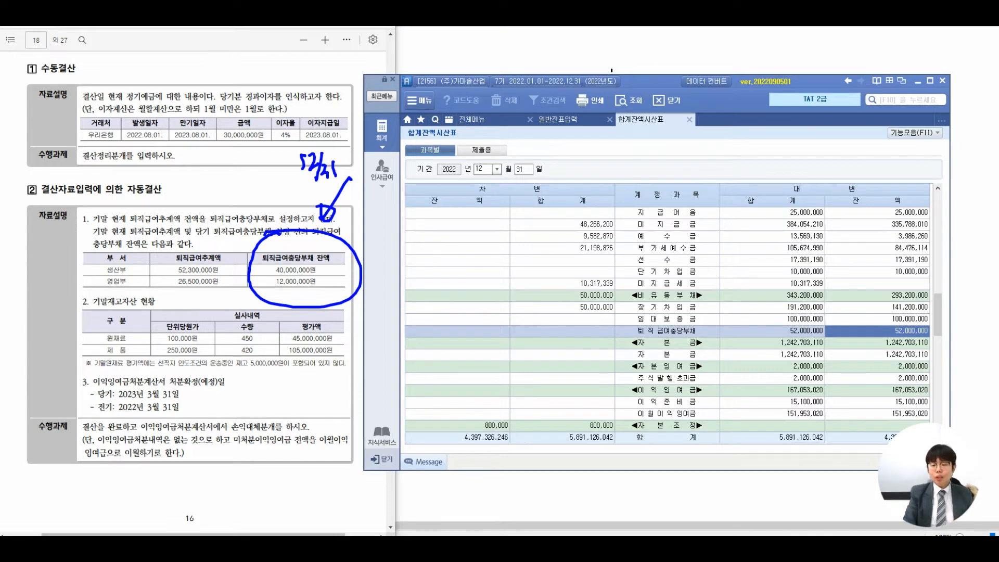
- Tick the 퇴직급여충당부채 row in the trial balance and handwrite two bracketed questions beneath it
left_click_drag(616, 312, 642, 309)
mouse_move(634, 350)
left_mouse_down()
mouse_move(651, 349)
mouse_move(639, 369)
left_mouse_up()
mouse_move(645, 358)
left_mouse_down()
mouse_move(653, 368)
mouse_move(658, 357)
left_mouse_up()
left_click_drag(658, 349, 659, 365)
mouse_move(665, 346)
left_mouse_down()
mouse_move(665, 370)
mouse_move(676, 359)
mouse_move(687, 370)
left_mouse_up()
mouse_move(688, 346)
left_mouse_down()
mouse_move(696, 367)
mouse_move(650, 399)
mouse_move(705, 398)
left_mouse_up()
left_click(708, 401)
mouse_move(713, 350)
left_mouse_down()
mouse_move(739, 385)
mouse_move(721, 387)
left_mouse_up()
- Add an arrow to a circled EXCEL note, connect the exercise's balance table to the questions, and clear all annotations
left_click_drag(748, 374, 770, 362)
mouse_move(831, 356)
left_mouse_down()
mouse_move(818, 375)
mouse_move(841, 381)
mouse_move(880, 350)
mouse_move(876, 369)
left_mouse_up()
mouse_move(873, 339)
left_mouse_down()
mouse_move(833, 334)
mouse_move(890, 357)
mouse_move(840, 350)
left_mouse_up()
left_click_drag(816, 393, 823, 407)
left_click_drag(839, 388, 839, 419)
left_click_drag(844, 394, 860, 410)
mouse_move(857, 411)
left_mouse_down()
mouse_move(854, 422)
mouse_move(874, 407)
left_mouse_up()
left_click_drag(854, 409, 852, 414)
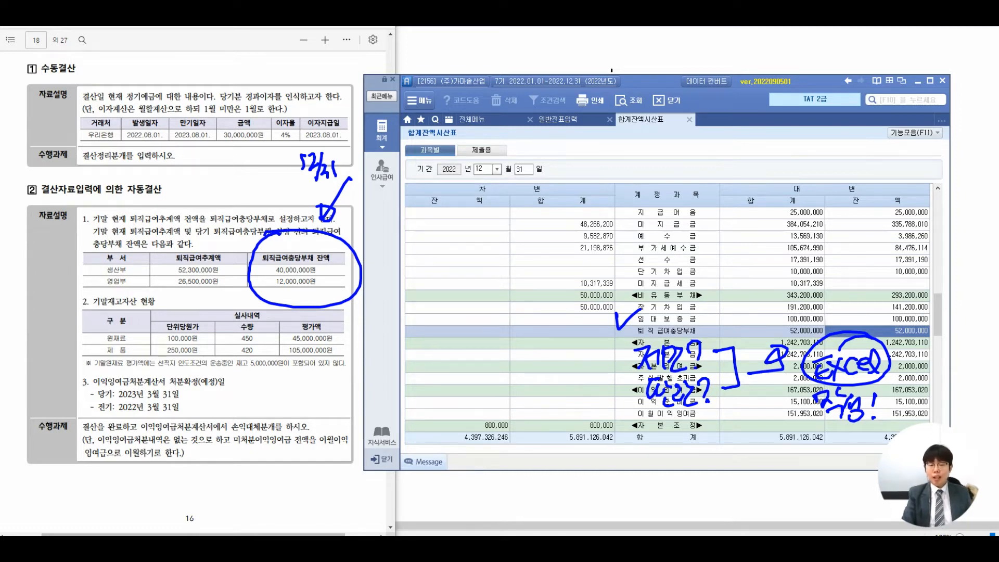
mouse_move(374, 285)
left_mouse_down()
mouse_move(388, 281)
mouse_move(624, 381)
mouse_move(638, 367)
mouse_move(631, 385)
left_mouse_up()
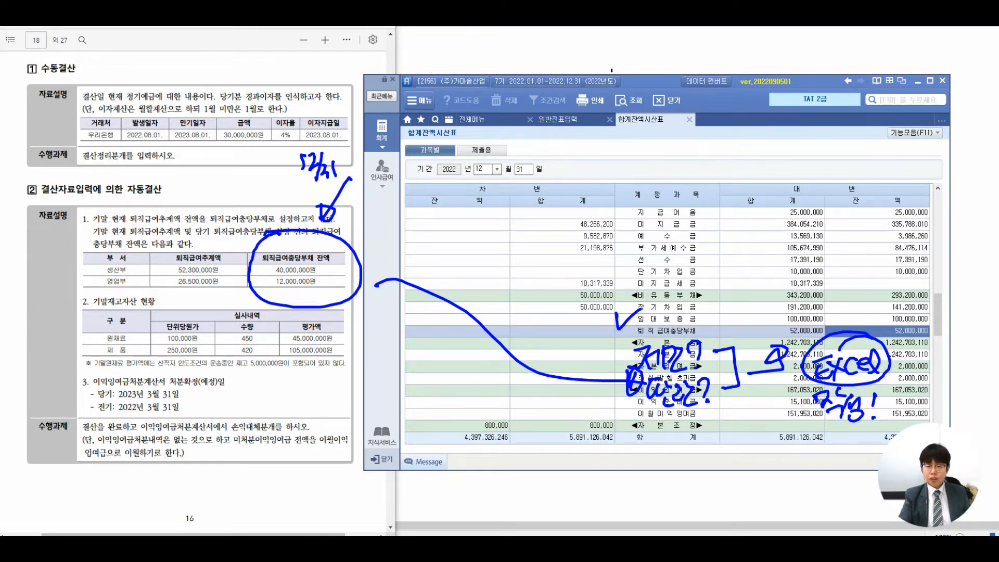
key("Escape")
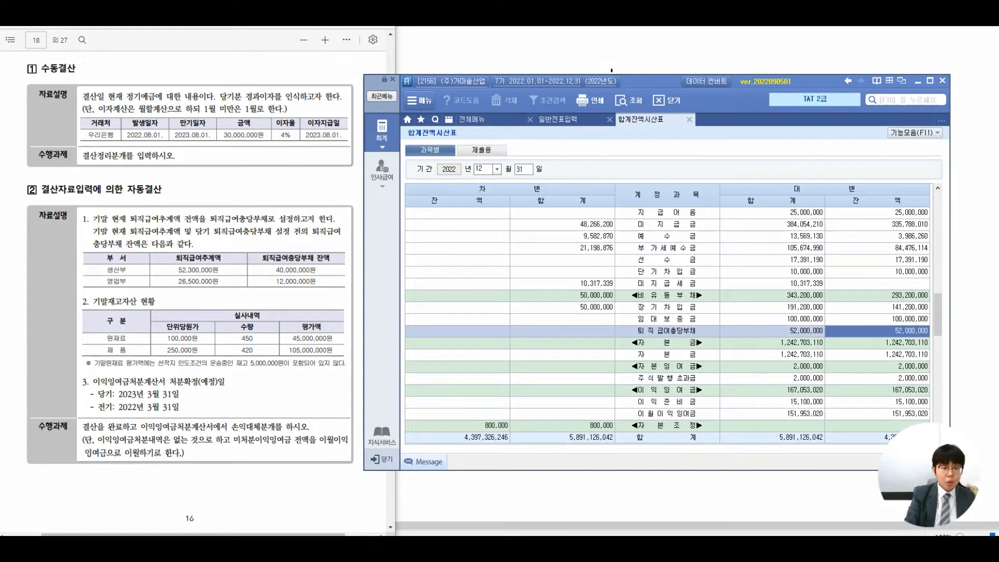
- Annotate the exercise table as 퇴직급여추계액 minus 퇴직급여충당부채 잔액, writing 추가 and 12,300,000 for the 생산부 row
mouse_move(207, 252)
left_mouse_down()
mouse_move(260, 196)
mouse_move(305, 251)
left_mouse_up()
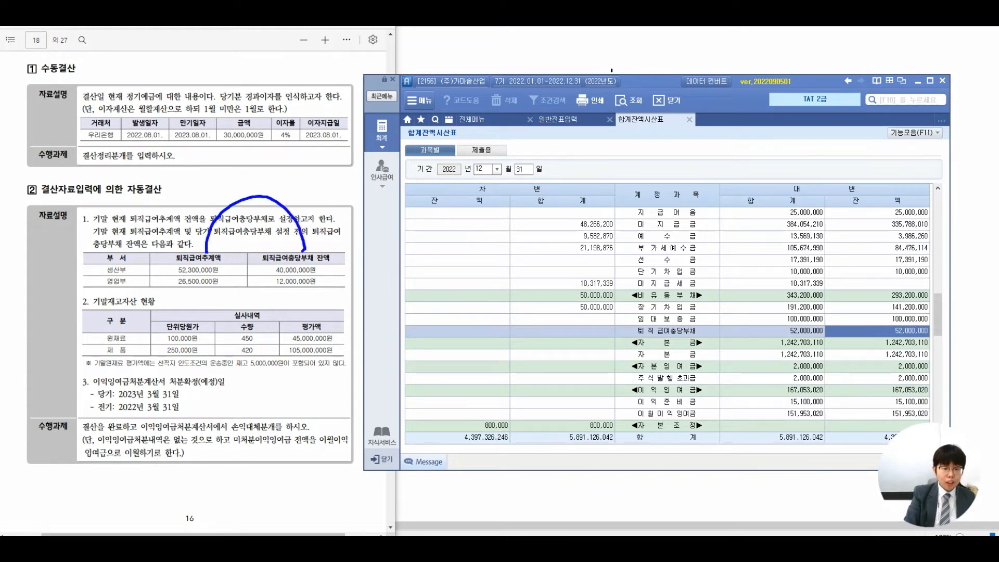
mouse_move(235, 274)
left_mouse_down()
mouse_move(259, 277)
mouse_move(232, 260)
left_mouse_up()
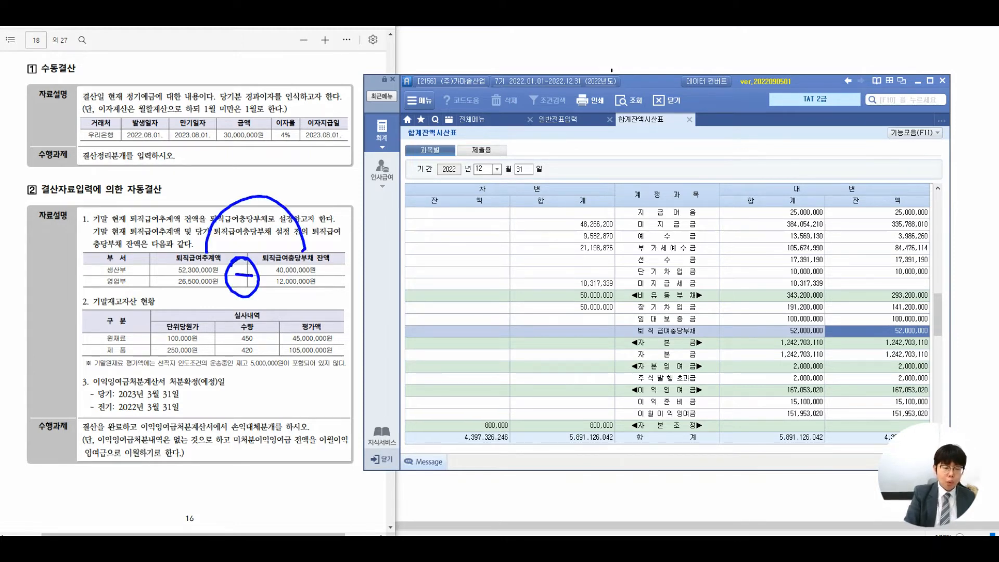
left_click_drag(321, 274, 339, 272)
left_click_drag(327, 283, 345, 281)
mouse_move(363, 249)
left_mouse_down()
mouse_move(361, 270)
mouse_move(457, 263)
left_mouse_up()
left_click_drag(381, 212, 389, 218)
left_click_drag(379, 229, 398, 227)
left_click_drag(380, 235, 404, 240)
left_click_drag(412, 221, 436, 227)
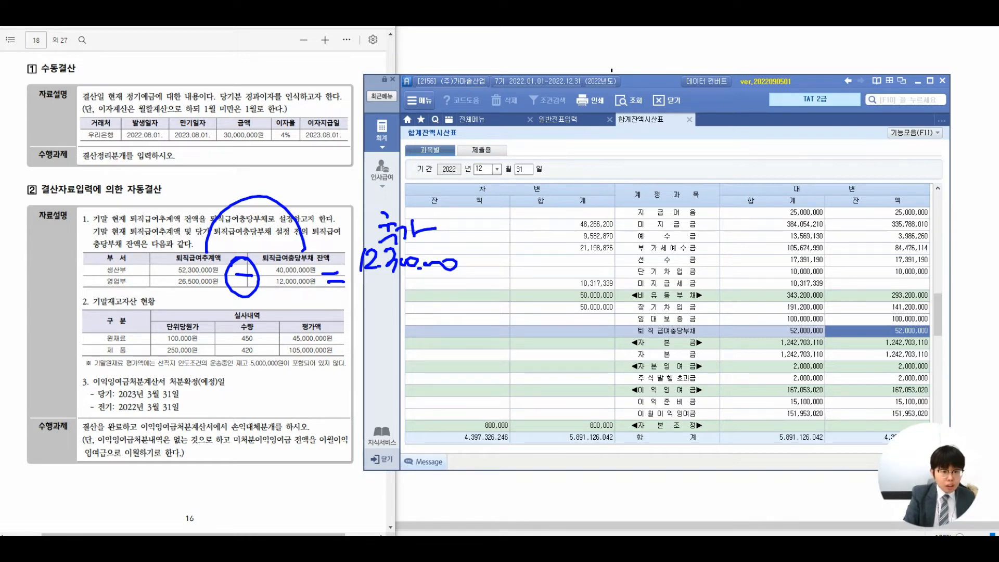
- Handwrite 14,500,000 as the additional provision for the 영업부 row
left_click_drag(363, 278, 364, 300)
mouse_move(374, 279)
left_mouse_down()
mouse_move(389, 293)
mouse_move(381, 301)
mouse_move(472, 292)
left_mouse_up()
left_click(391, 299)
left_click(481, 313)
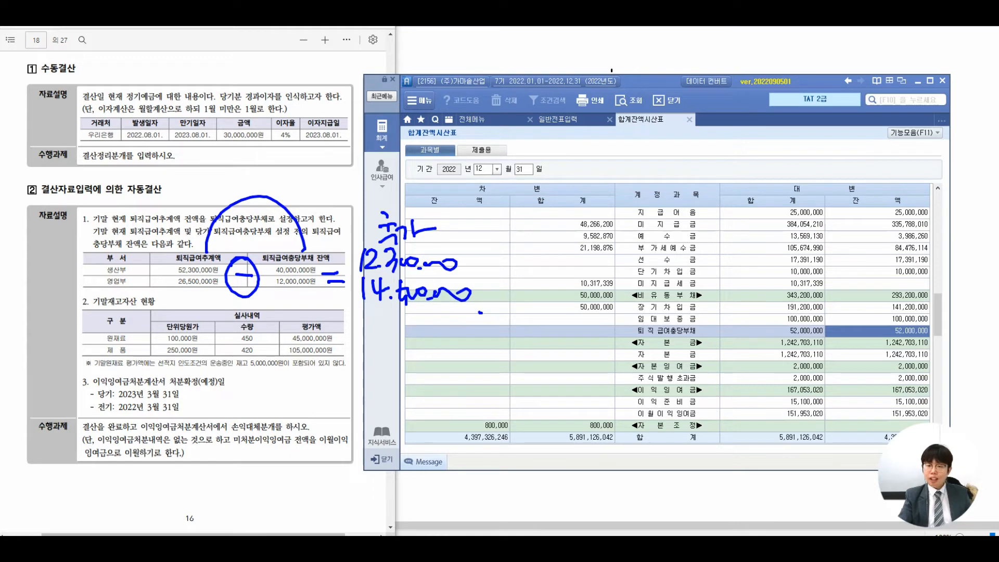
- Open closing data entry (결산자료입력) for the period January to December 2022
left_click(472, 119)
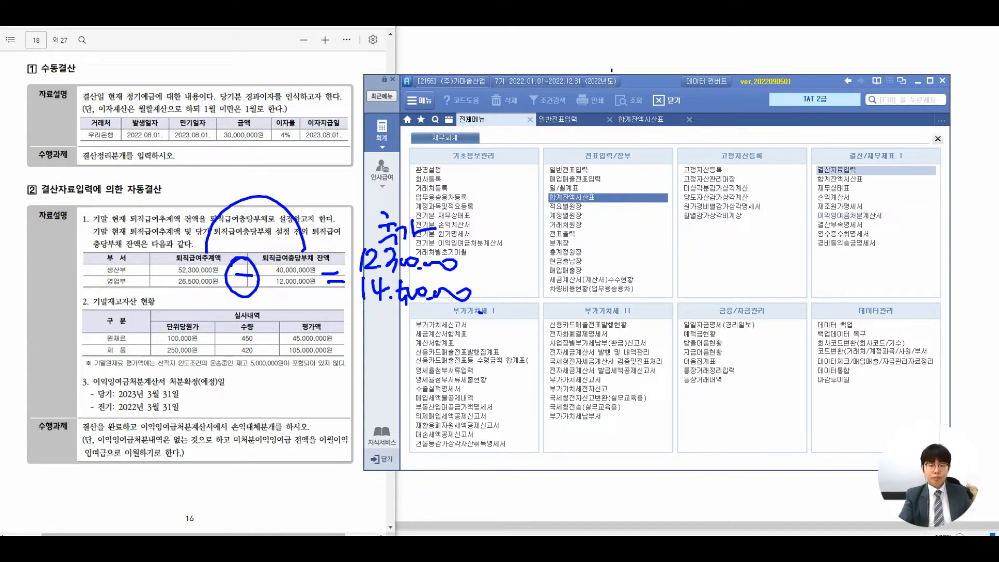
left_click(837, 171)
type("1")
key("Return")
type("12")
key("Return")
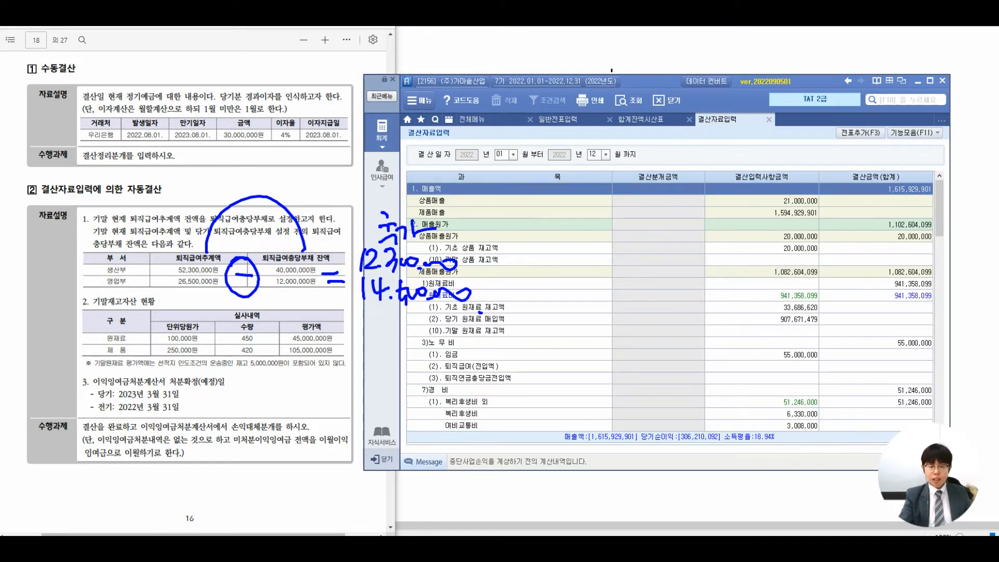
- Set the 퇴직급여(전입액) amount under 노무비 to 12,300,000
left_click(762, 366)
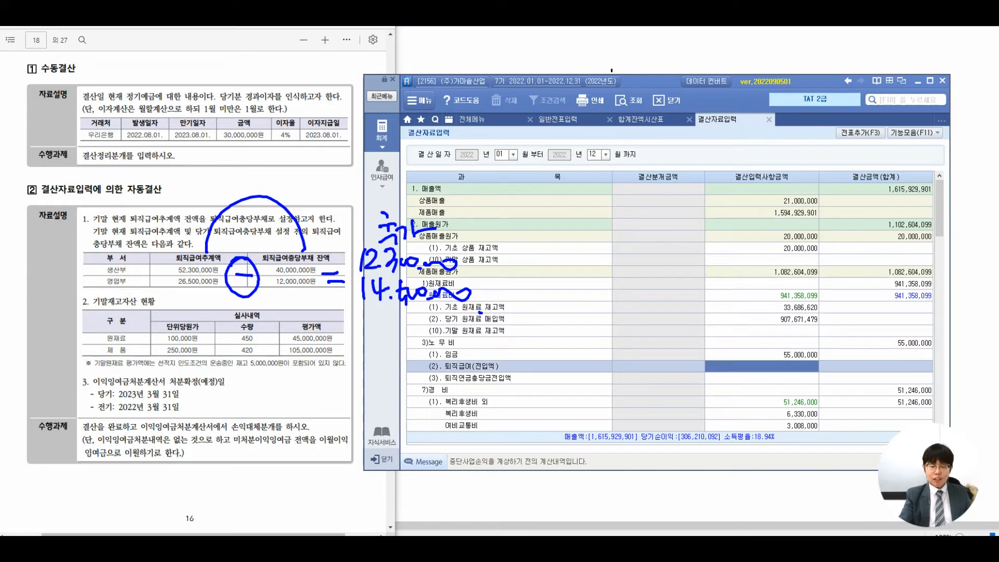
type("12300000")
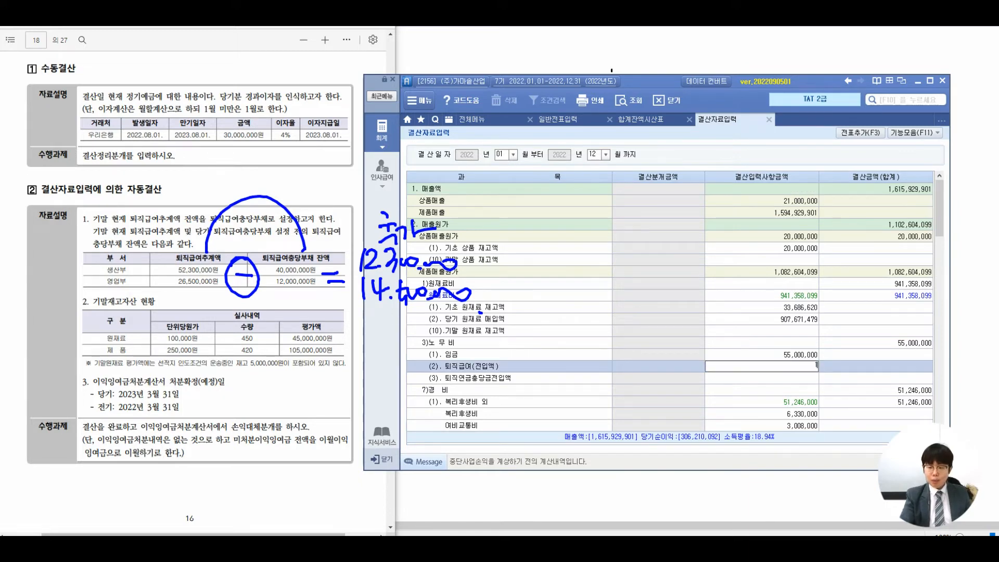
key("Return")
key("Up")
key("Up")
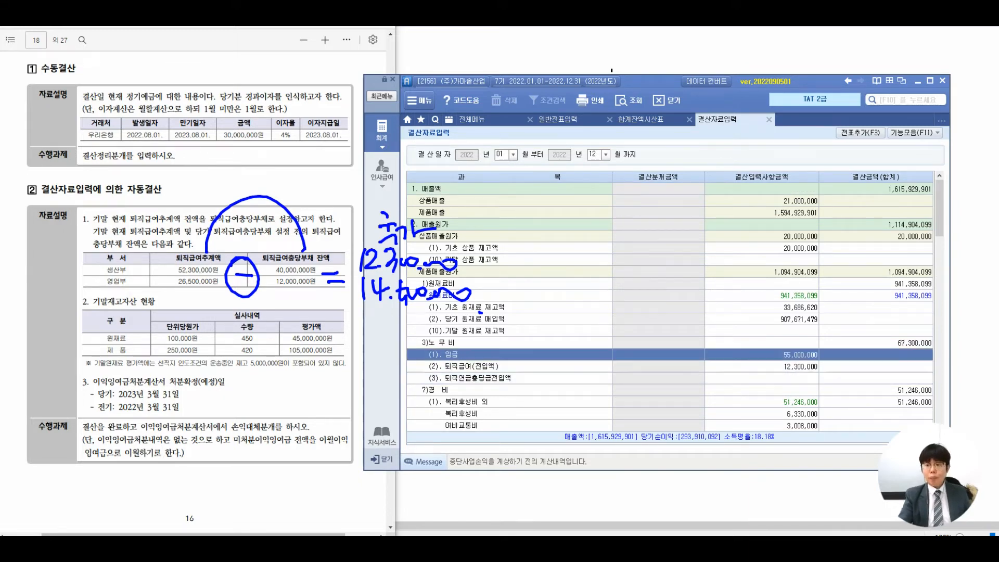
key("Down")
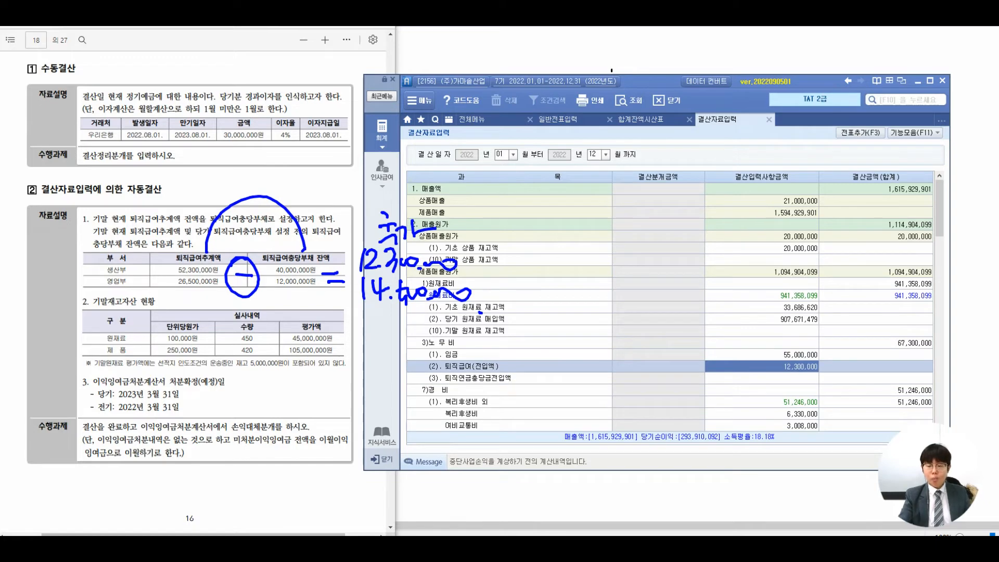
- Set the 퇴직급여(전입액) amount under 판매비와 일반관리비 to 14,500,000 and clear the handwritten annotations
scroll(480, 314, "down", 10)
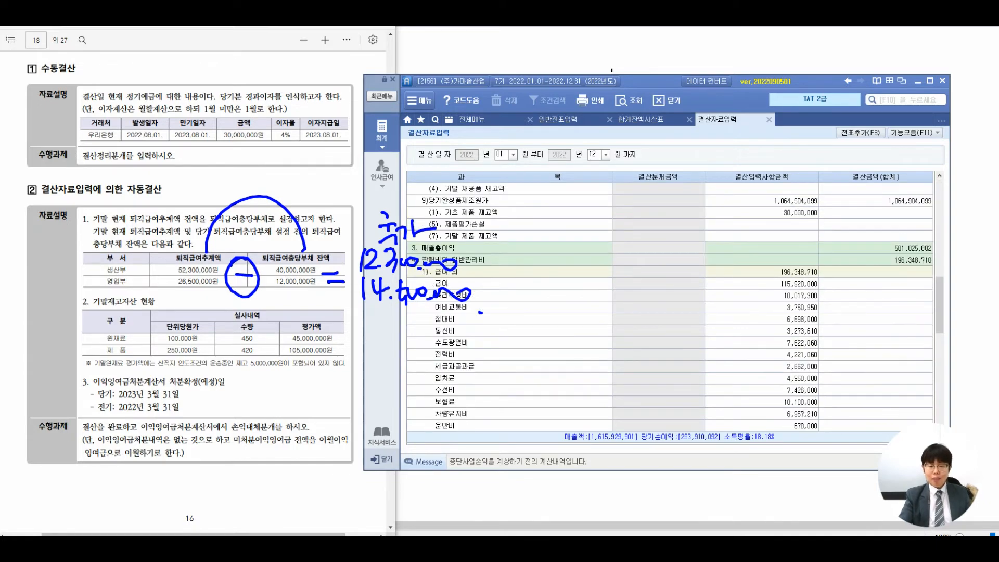
scroll(480, 313, "down", 6)
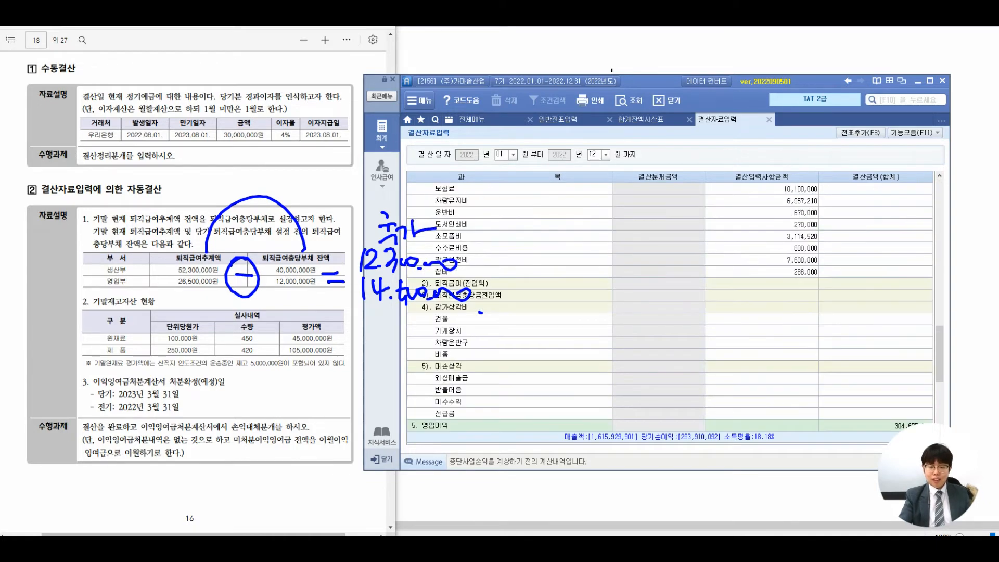
left_click(762, 296)
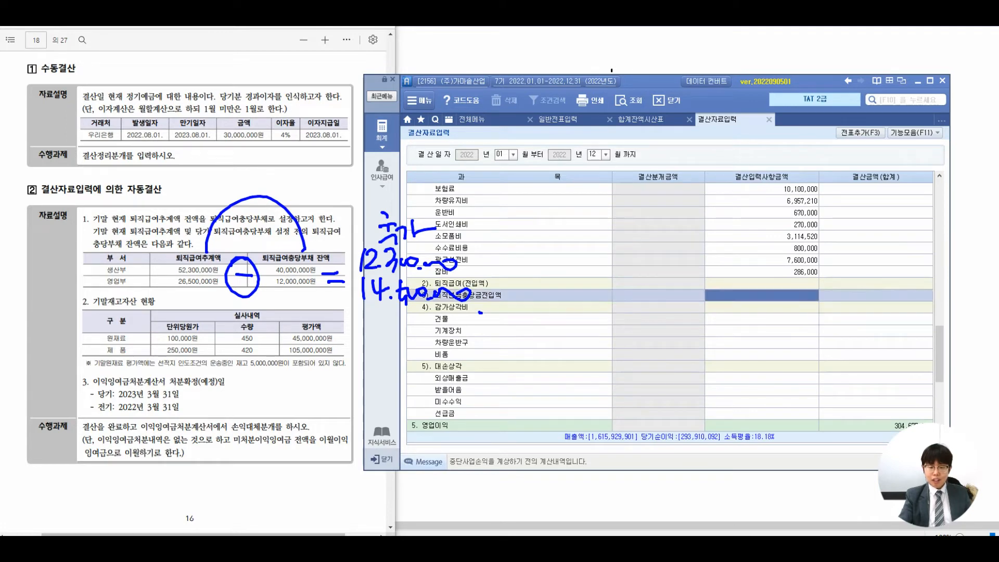
left_click(762, 283)
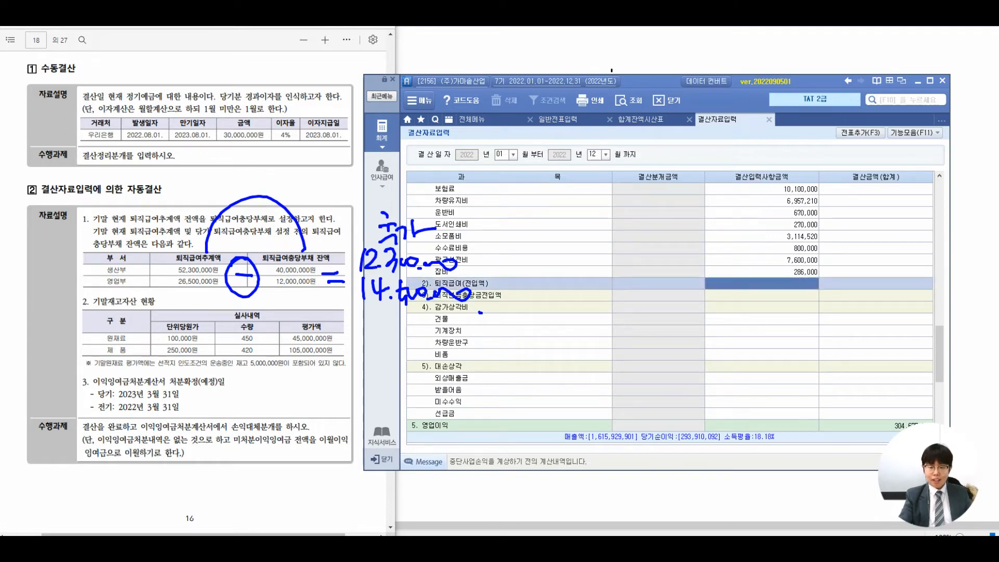
left_click(762, 284)
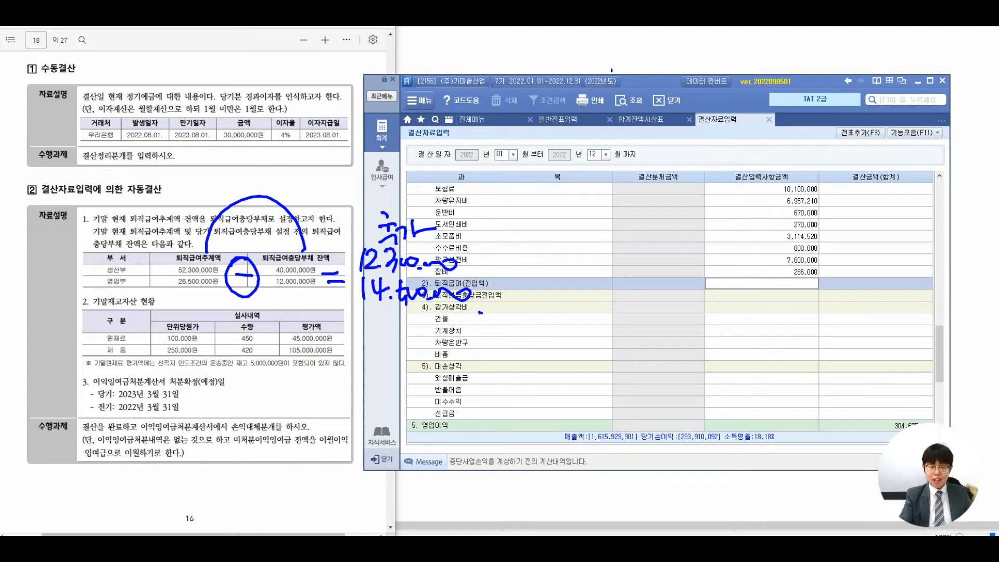
type("14500000")
key("Return")
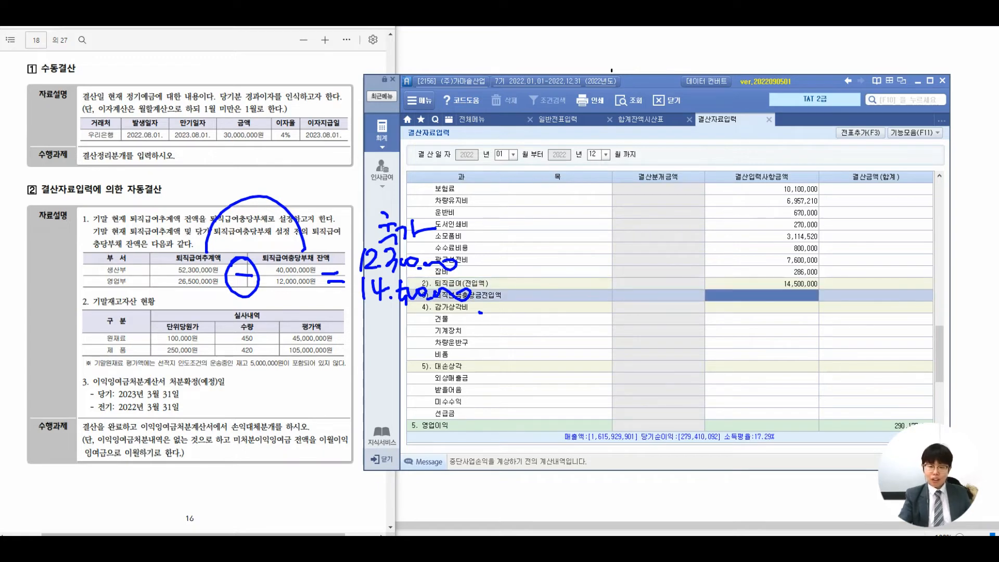
left_click(762, 283)
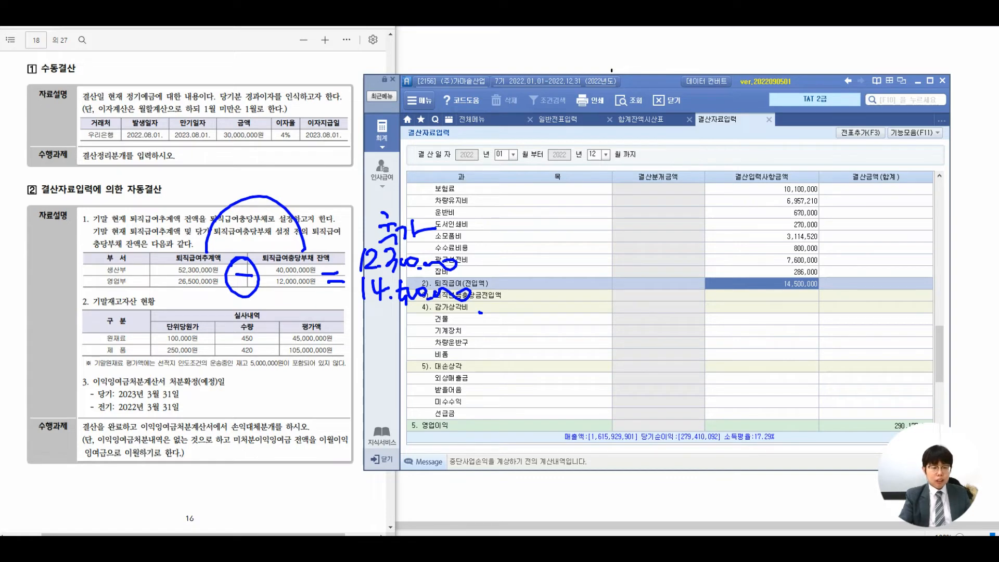
key("Escape")
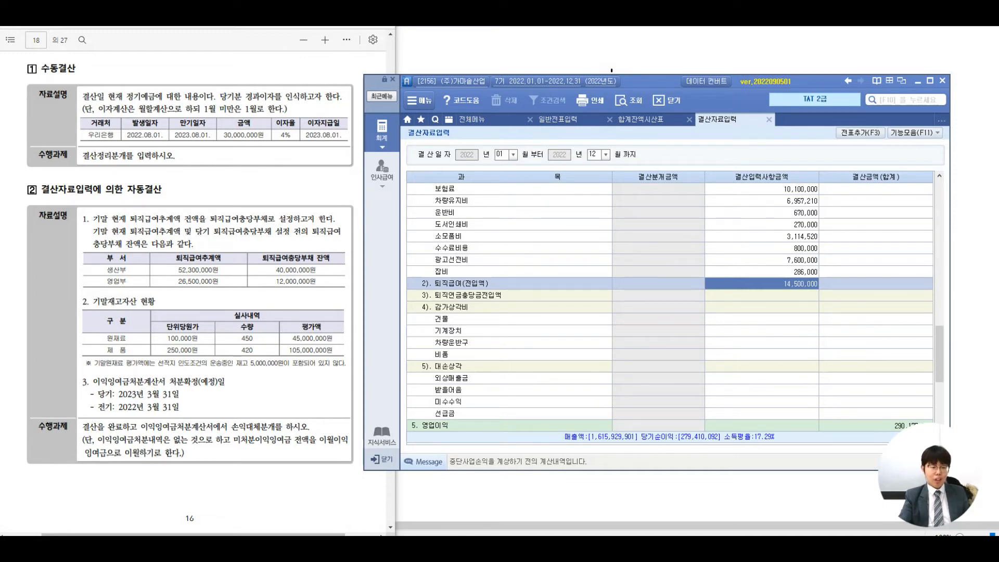
- Highlight in yellow the exercise note about the 5,000,000원 of in-transit 원재료 missing from the 평가액
left_click_drag(292, 338, 334, 351)
left_click(335, 350)
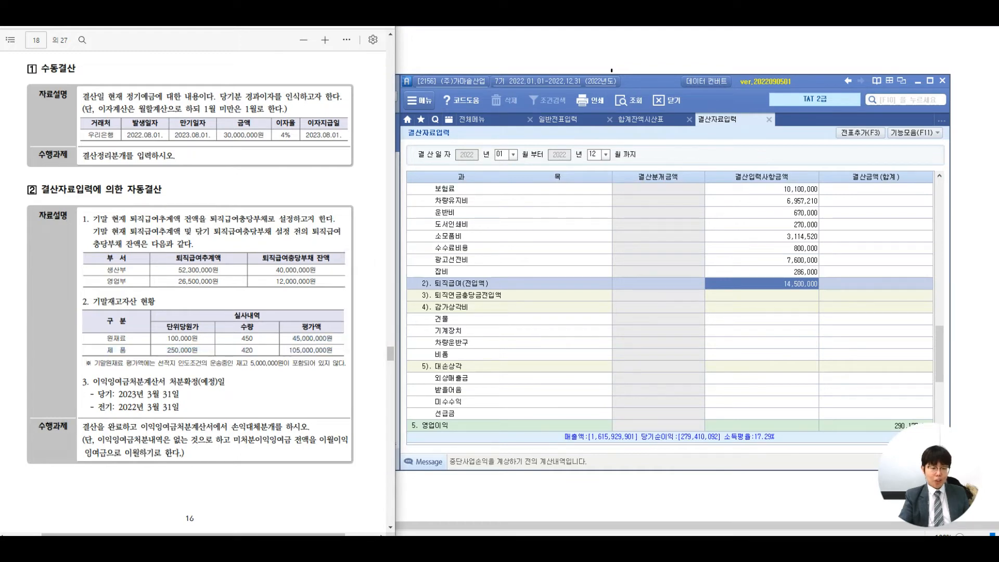
left_click_drag(82, 363, 345, 363)
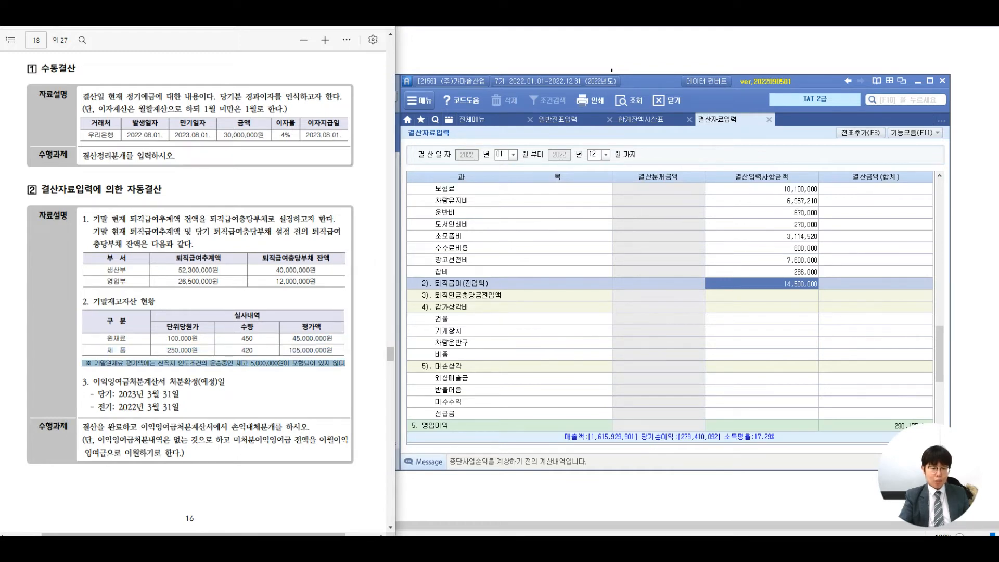
left_click(365, 307)
mouse_move(416, 307)
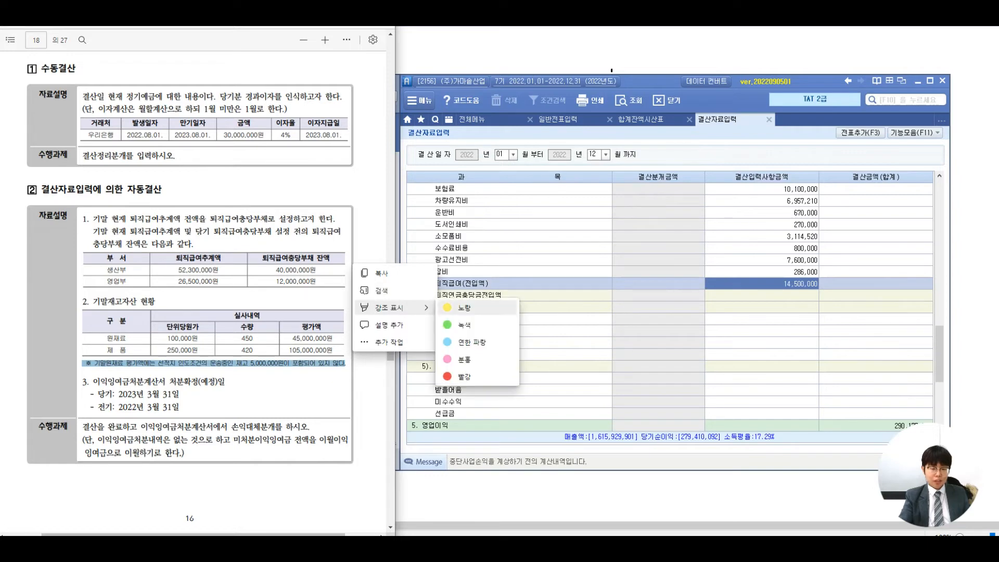
left_click(465, 308)
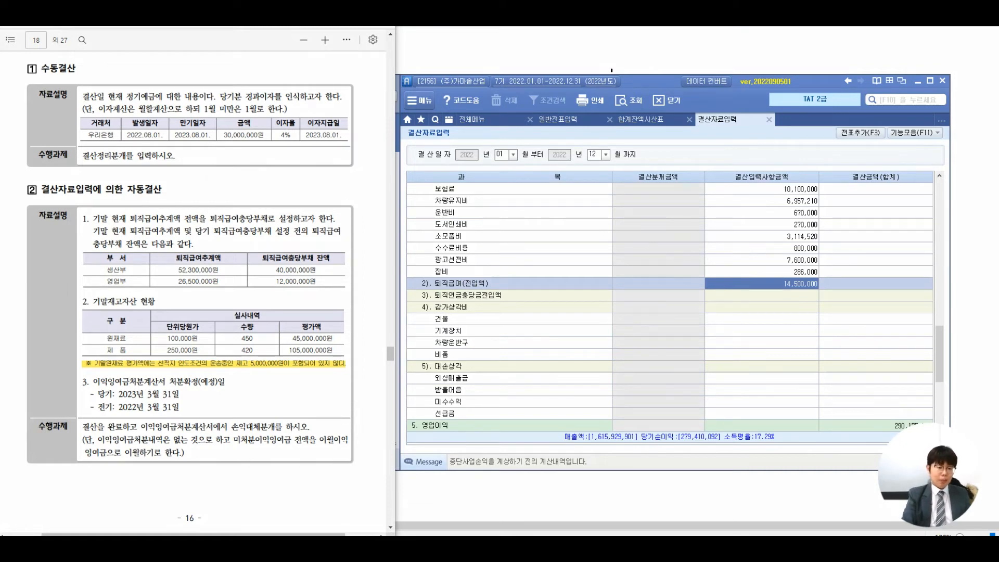
- Underline the in-transit terms and the 5,000,000원 exclusion in the highlighted note, and handwrite 매입자 below with an arrow back to it
mouse_move(65, 275)
left_mouse_down()
mouse_move(86, 352)
mouse_move(73, 344)
left_mouse_up()
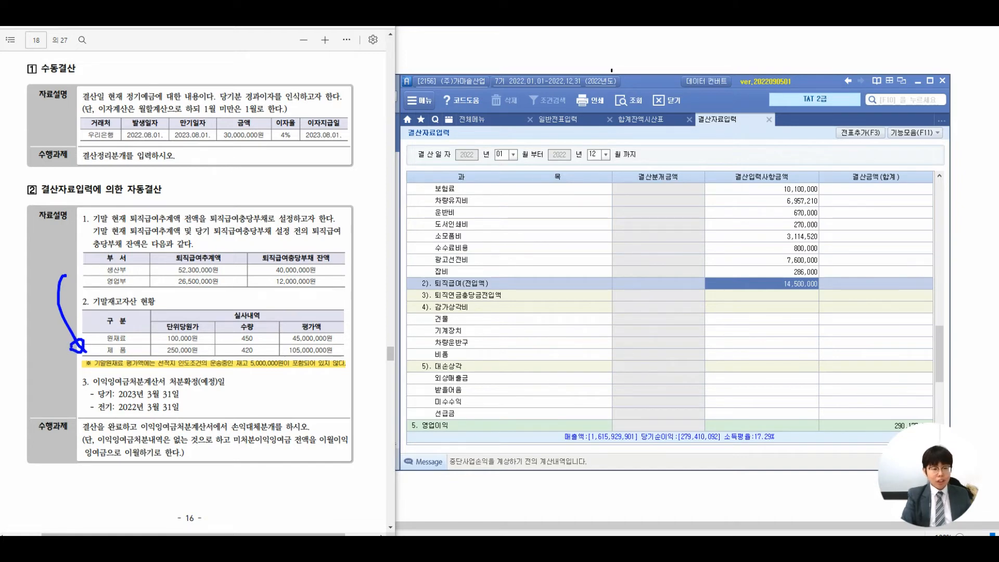
left_click_drag(157, 371, 343, 366)
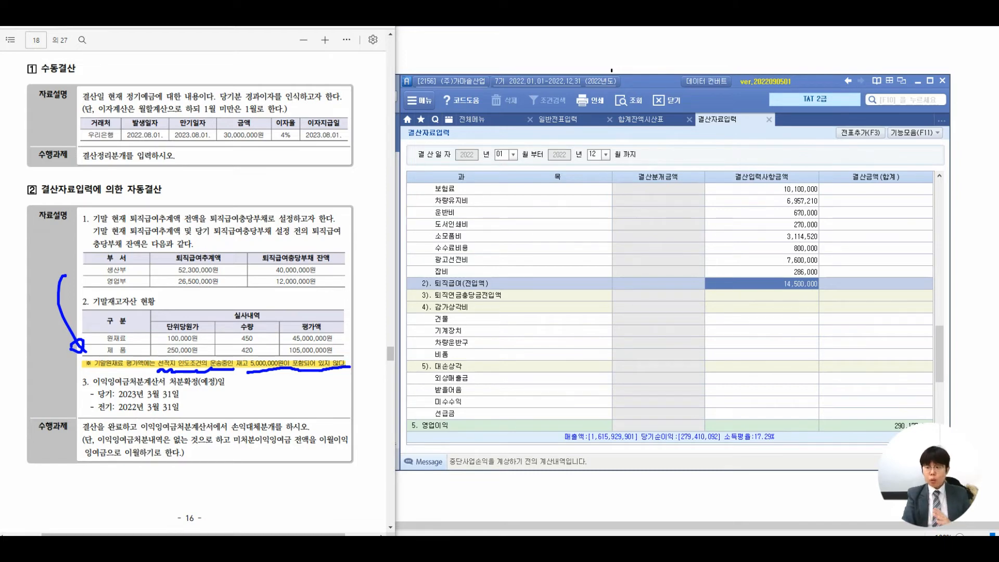
mouse_move(235, 394)
left_mouse_down()
mouse_move(252, 408)
mouse_move(277, 398)
mouse_move(286, 412)
mouse_move(289, 404)
left_mouse_up()
mouse_move(304, 388)
left_mouse_down()
mouse_move(306, 405)
mouse_move(333, 409)
mouse_move(349, 380)
mouse_move(353, 411)
mouse_move(366, 413)
left_mouse_up()
left_click_drag(366, 396, 384, 401)
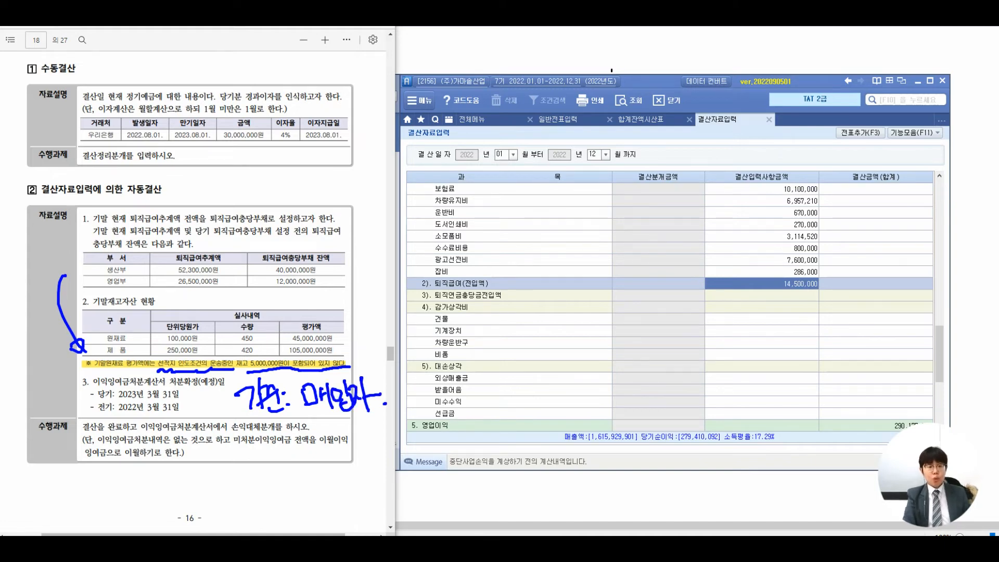
mouse_move(377, 382)
left_mouse_down()
mouse_move(390, 357)
mouse_move(350, 359)
mouse_move(358, 361)
left_mouse_up()
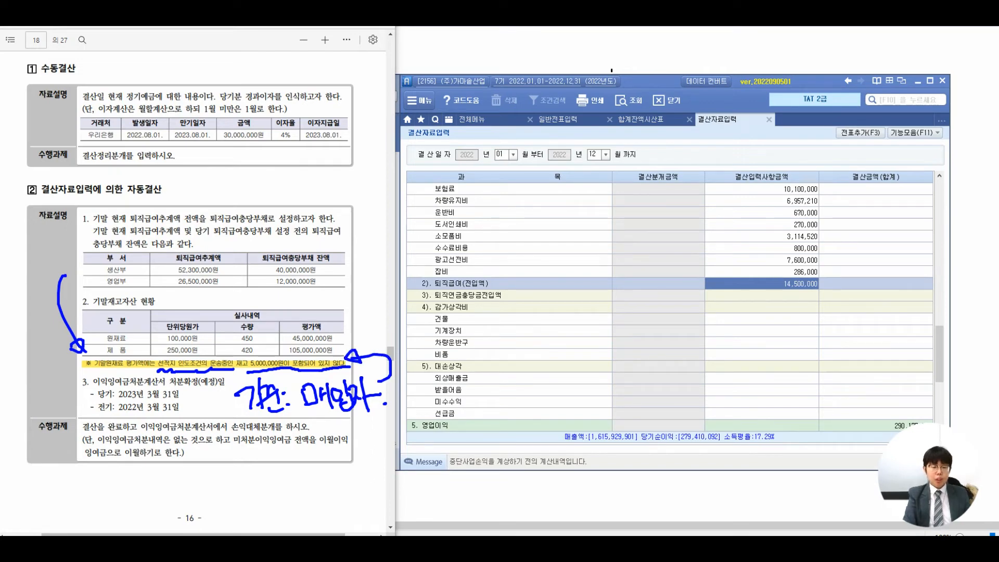
- Handwrite 원재료 (+) beneath the 매입자 annotation
mouse_move(300, 420)
left_mouse_down()
mouse_move(312, 434)
mouse_move(305, 452)
mouse_move(326, 454)
mouse_move(332, 443)
mouse_move(343, 458)
left_mouse_up()
mouse_move(341, 423)
left_mouse_down()
mouse_move(357, 447)
mouse_move(372, 448)
left_mouse_up()
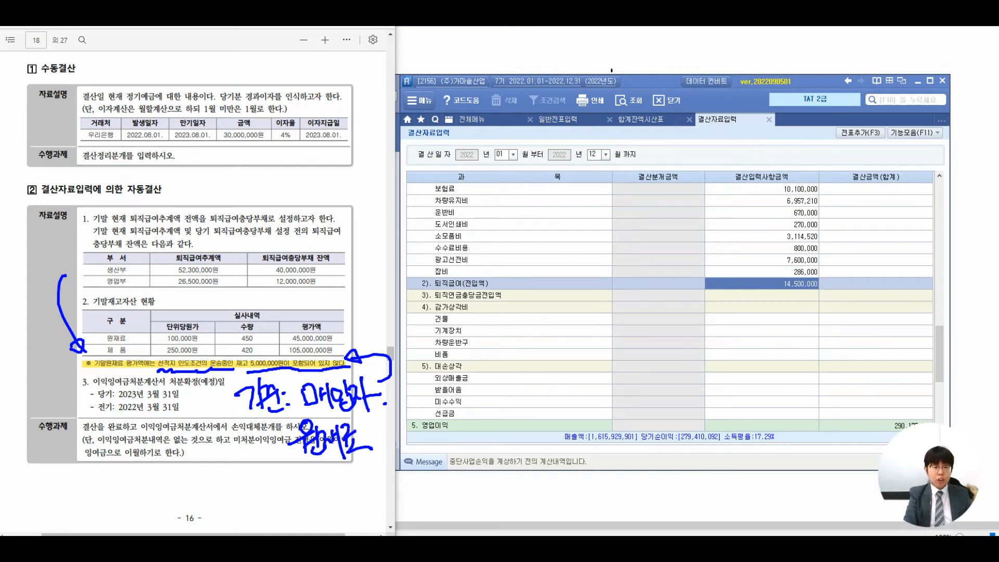
mouse_move(410, 415)
left_mouse_down()
mouse_move(400, 424)
mouse_move(406, 451)
left_mouse_up()
mouse_move(437, 423)
left_mouse_down()
mouse_move(441, 453)
mouse_move(437, 433)
mouse_move(426, 450)
left_mouse_up()
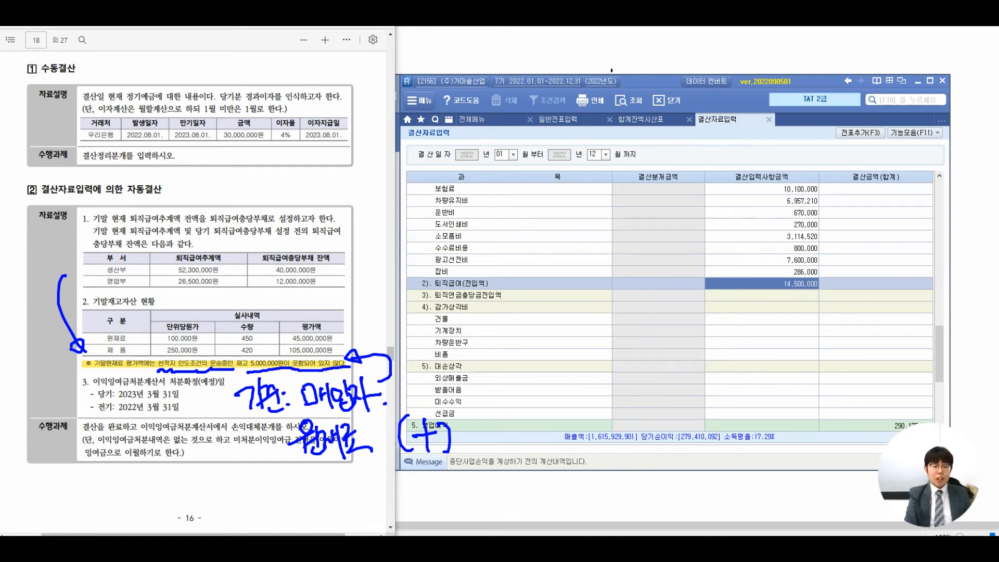
- Mark the 원재료 row and handwrite 45,000,000 + 5,000,000 above the inventory table with an arrow pointing to it
mouse_move(126, 322)
left_mouse_down()
mouse_move(149, 321)
mouse_move(188, 283)
left_mouse_up()
mouse_move(177, 282)
left_mouse_down()
mouse_move(187, 297)
mouse_move(180, 284)
left_mouse_up()
mouse_move(214, 233)
left_mouse_down()
mouse_move(225, 263)
mouse_move(290, 245)
mouse_move(325, 248)
left_mouse_up()
mouse_move(206, 281)
left_mouse_down()
mouse_move(227, 281)
mouse_move(217, 294)
mouse_move(241, 293)
mouse_move(246, 275)
left_mouse_up()
mouse_move(254, 281)
left_mouse_down()
mouse_move(262, 290)
mouse_move(325, 281)
left_mouse_up()
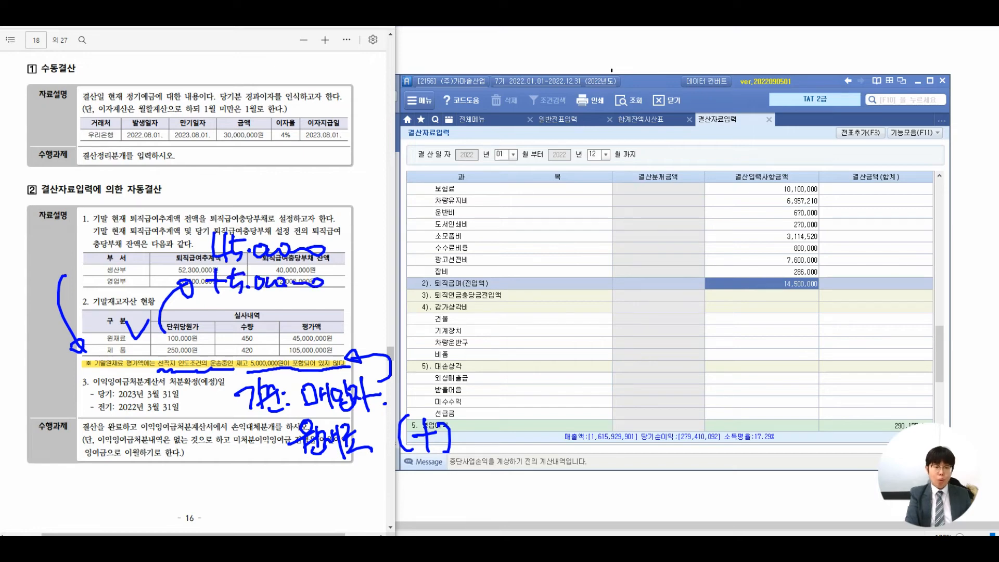
- Bracket the two amounts, handwrite and underline 50,000,000 as their sum, and clear all handwritten annotations
left_click_drag(331, 237, 333, 285)
mouse_move(371, 251)
left_mouse_down()
mouse_move(368, 282)
mouse_move(388, 260)
left_mouse_up()
left_click_drag(392, 260, 386, 268)
mouse_move(414, 268)
left_mouse_down()
mouse_move(411, 280)
mouse_move(483, 276)
left_mouse_up()
mouse_move(359, 289)
left_mouse_down()
mouse_move(492, 284)
mouse_move(495, 294)
left_mouse_up()
left_click_drag(487, 283, 504, 281)
mouse_move(489, 287)
left_mouse_down()
mouse_move(505, 286)
mouse_move(507, 296)
mouse_move(495, 276)
left_mouse_up()
left_click_drag(522, 285, 529, 285)
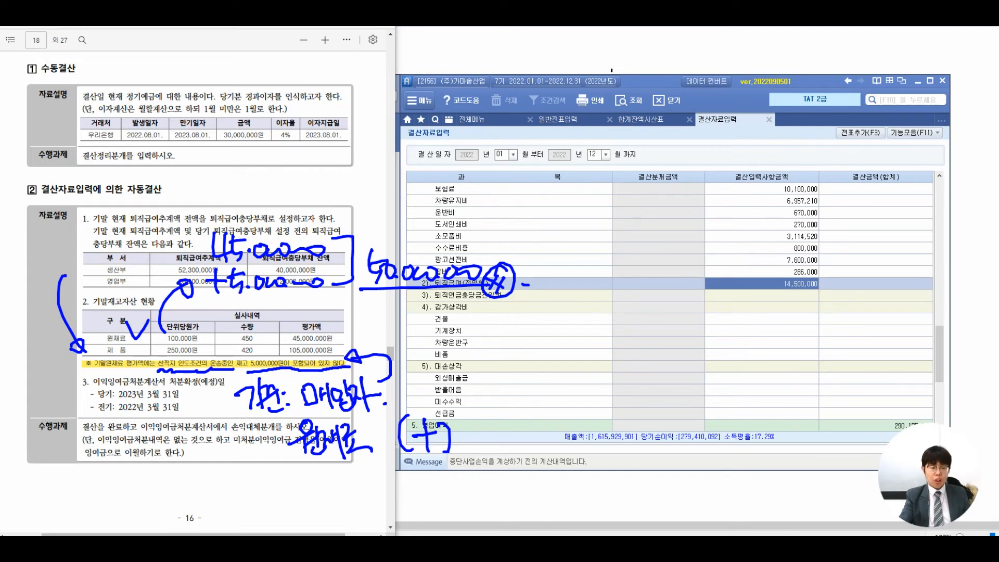
key("Escape")
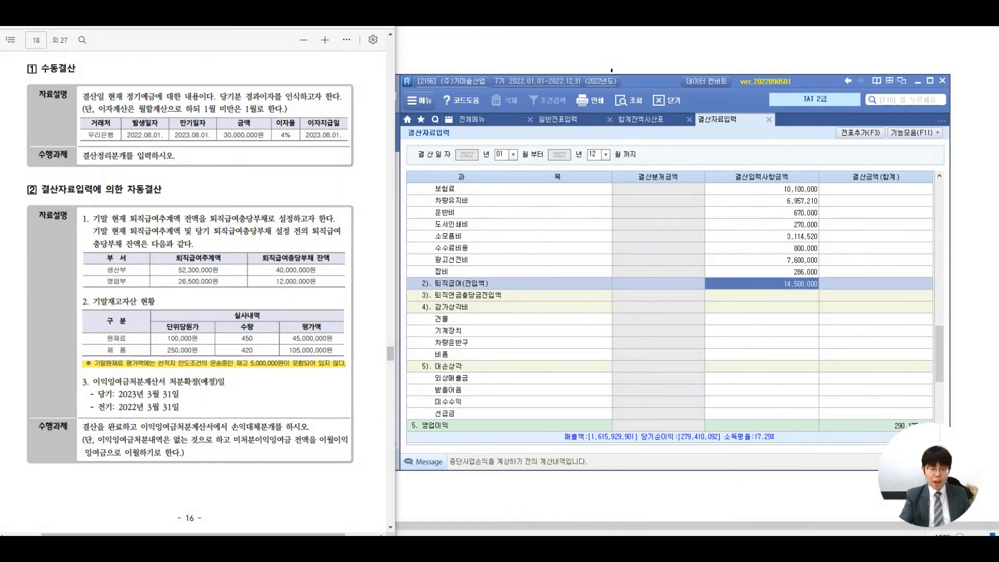
- Set the 기말 원재료 재고액 under 원재료비 to 50,000,000
left_click_drag(940, 354, 940, 208)
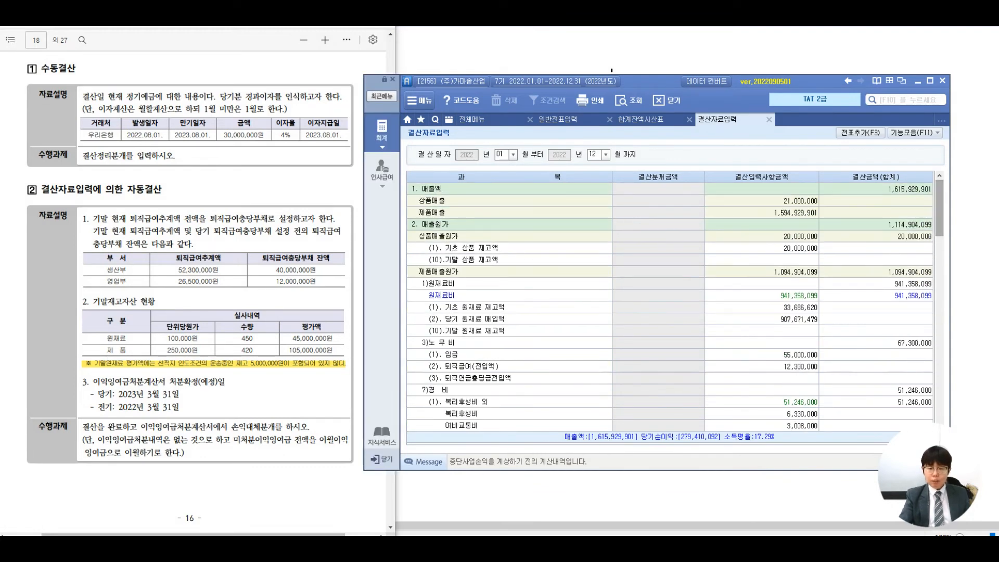
left_click(761, 331)
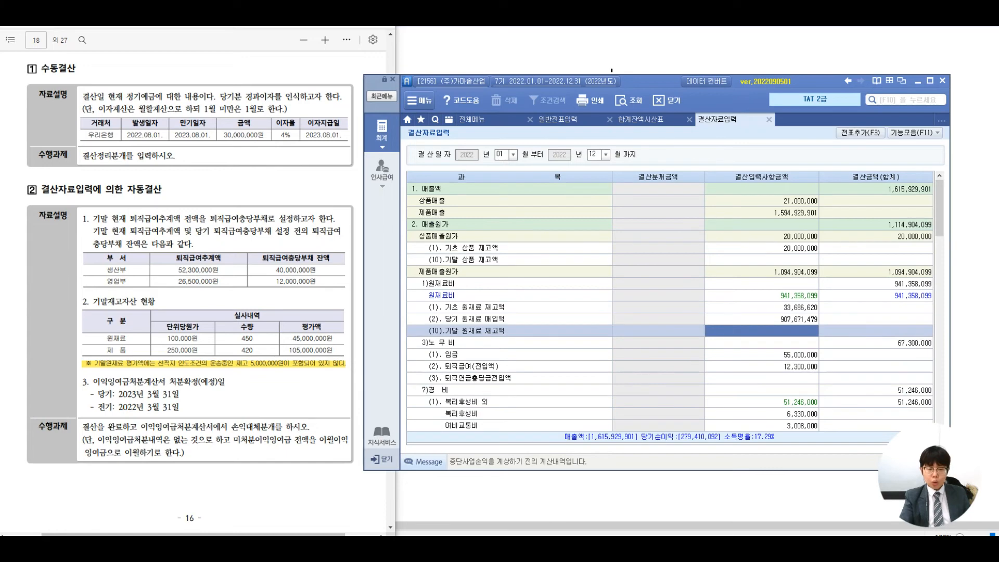
type("50000000")
key("Return")
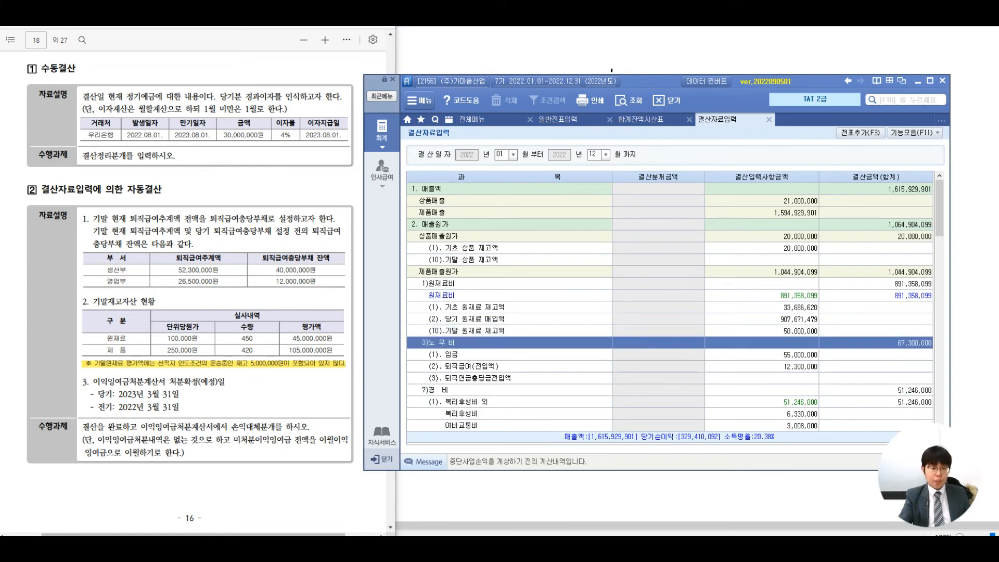
- Set the 기말 제품 재고액 to 105,000,000
scroll(670, 307, "down", 3)
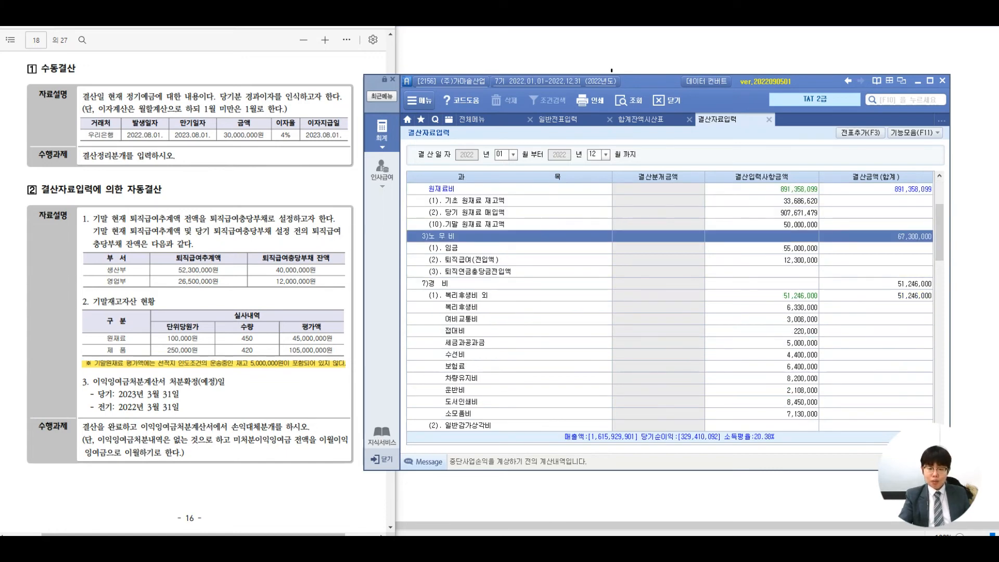
scroll(670, 307, "down", 3)
scroll(670, 307, "down", 3)
left_click(762, 295)
left_click(761, 343)
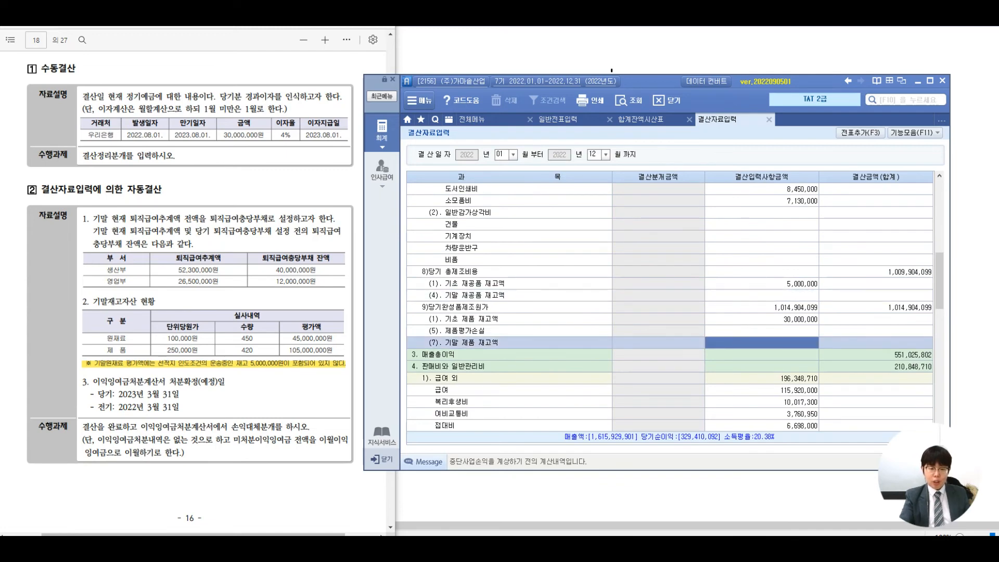
type("105000000")
key("Return")
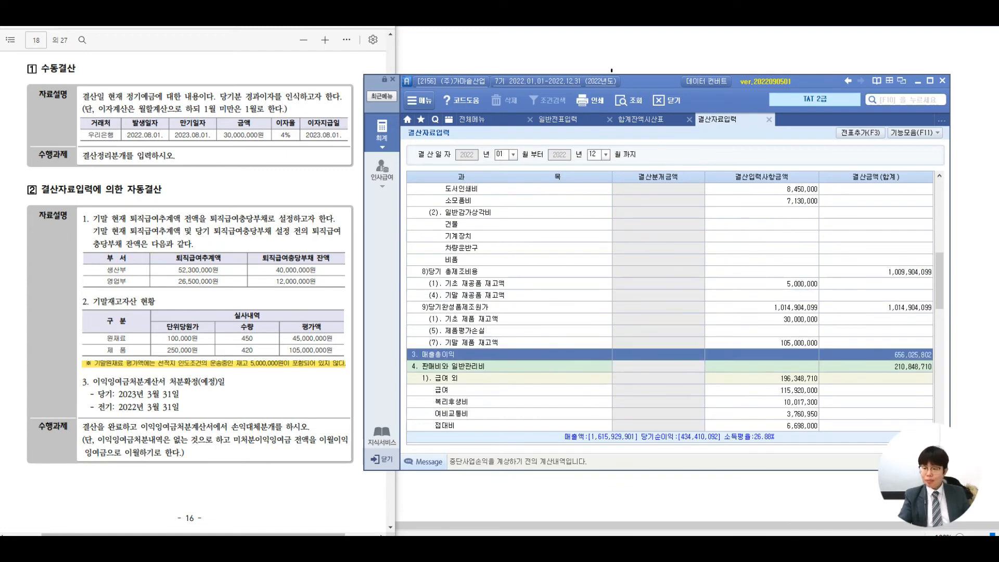
left_click(761, 342)
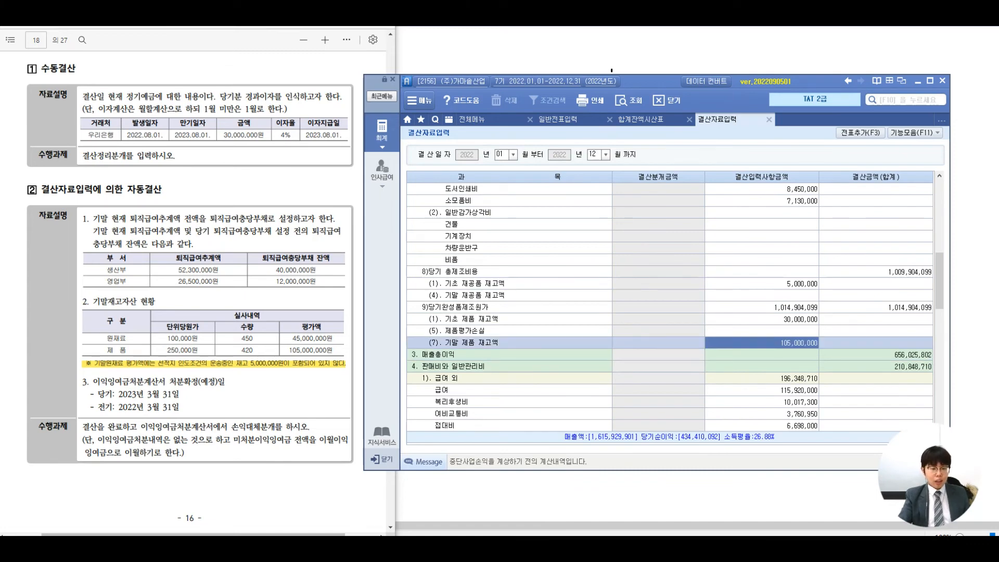
right_click(249, 306)
left_click(762, 343)
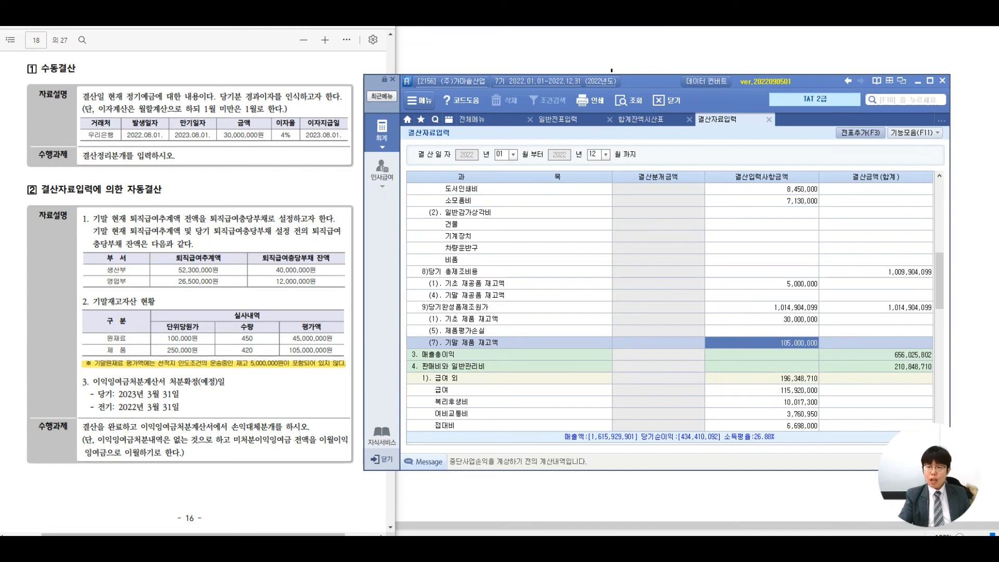
- Add the closing entries from 결산자료입력 to the general vouchers and confirm
left_click(861, 133)
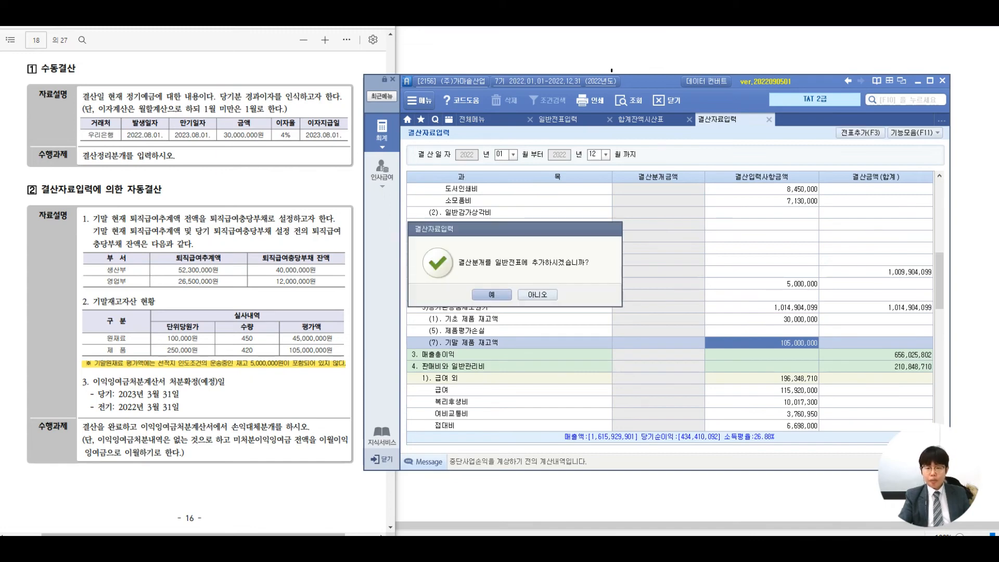
left_click(492, 295)
left_click(514, 295)
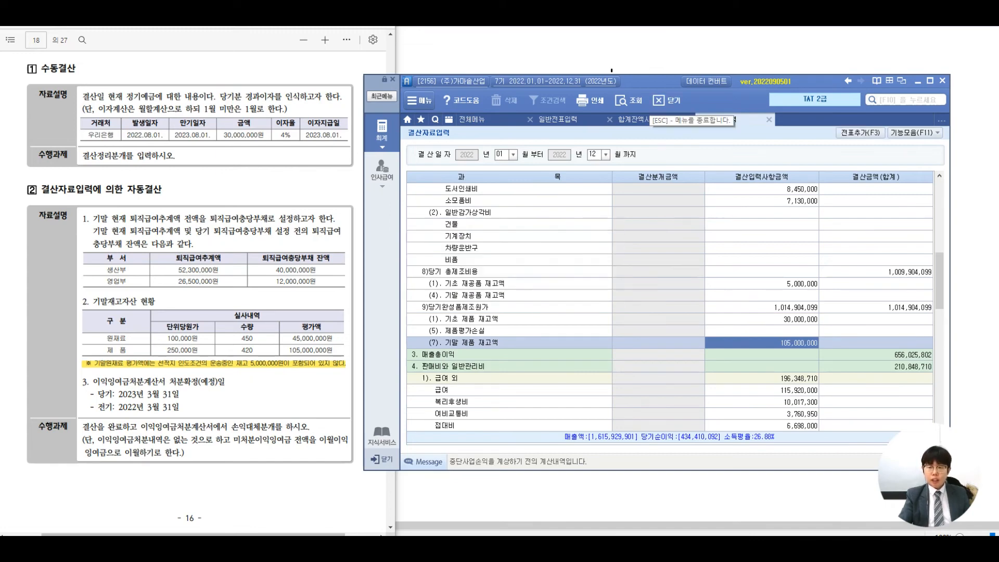
- Close the open work screens and examine the December 31 vouchers in 일반전표입력
right_click(700, 121)
left_click(726, 144)
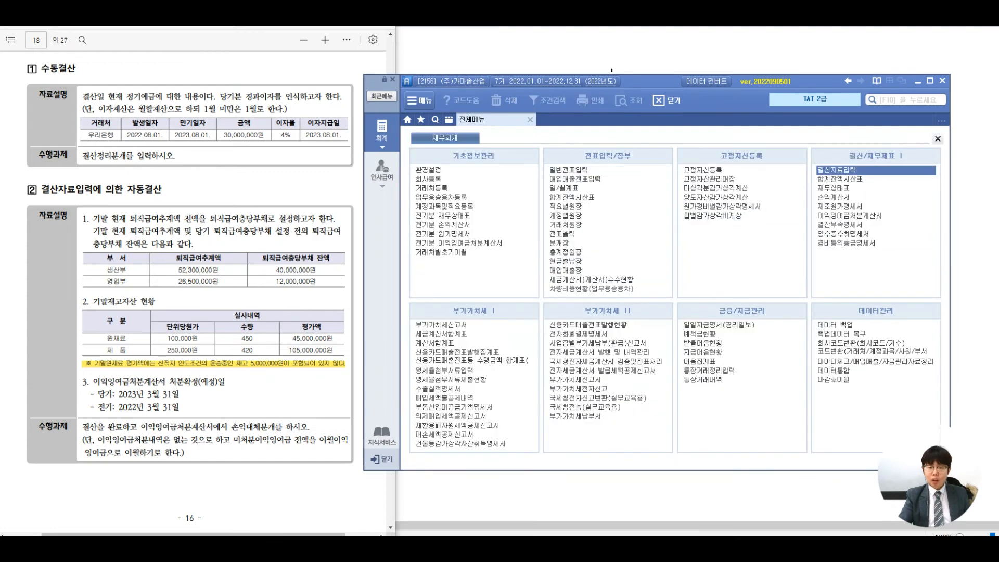
type("1231")
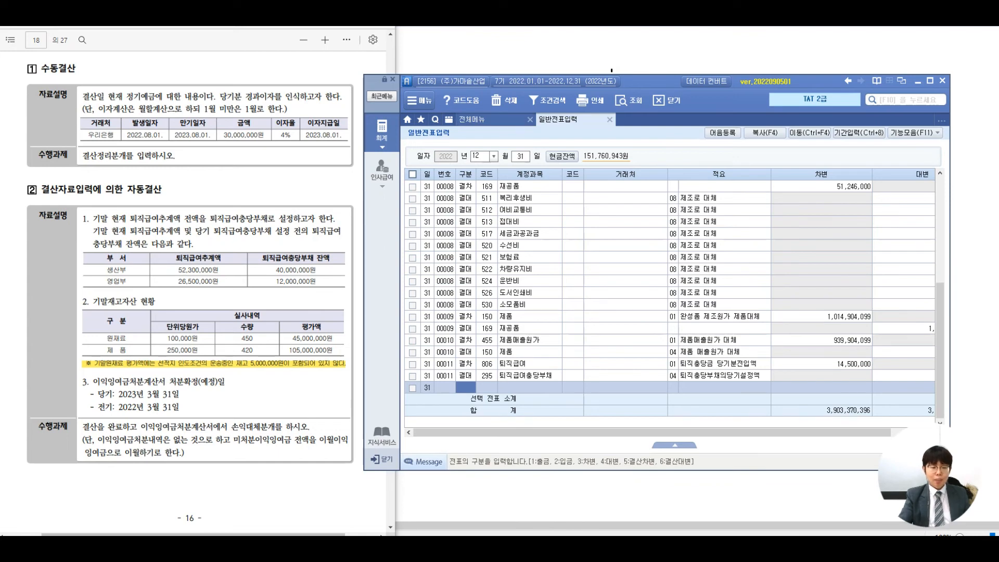
- Bring up the full accounting menu and highlight the words 이익잉여금처분계산서 in item 3 of the exercise PDF in yellow
left_click(472, 119)
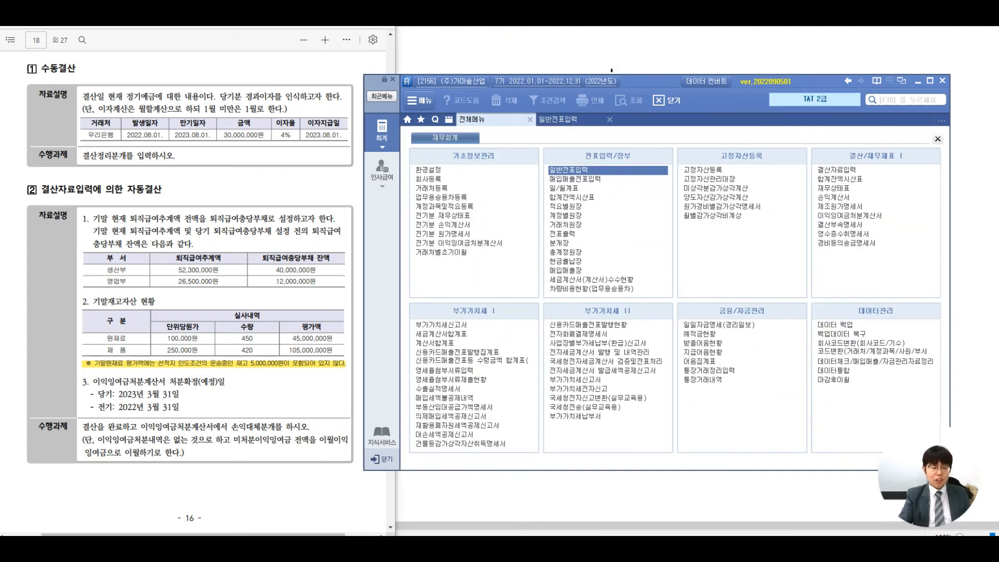
left_click_drag(93, 383, 166, 382)
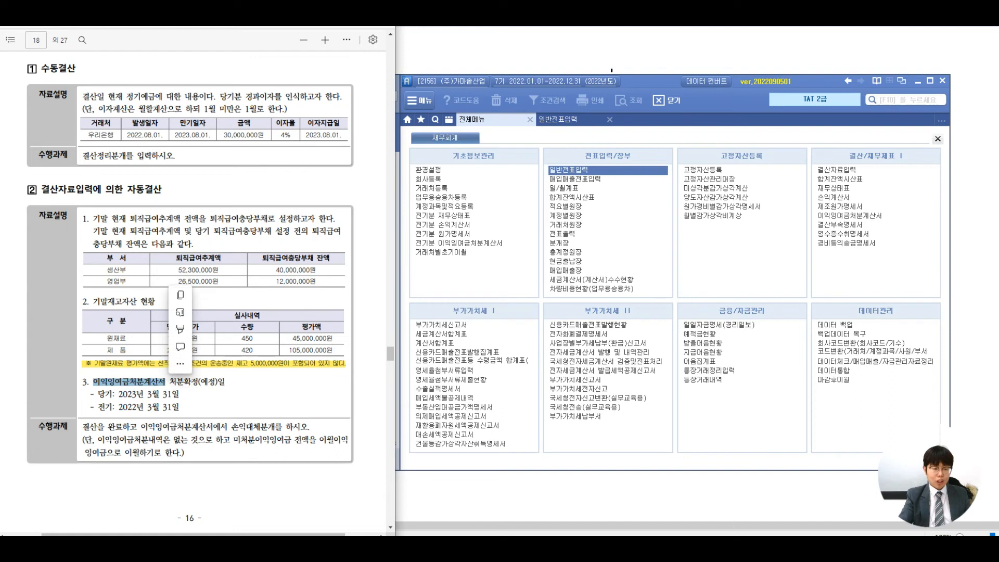
left_click(180, 329)
mouse_move(237, 330)
left_click(268, 329)
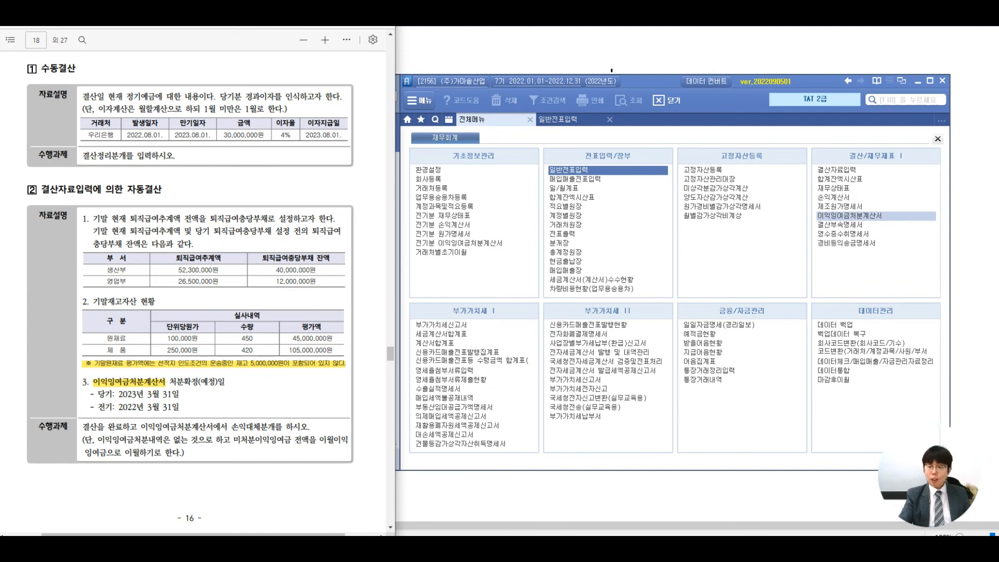
- Open 이익잉여금처분계산서 without loading the saved data, and set 처분 예정일 to 2023-03-31 and 처분 확정일 to 2022-03-31
left_click(851, 215)
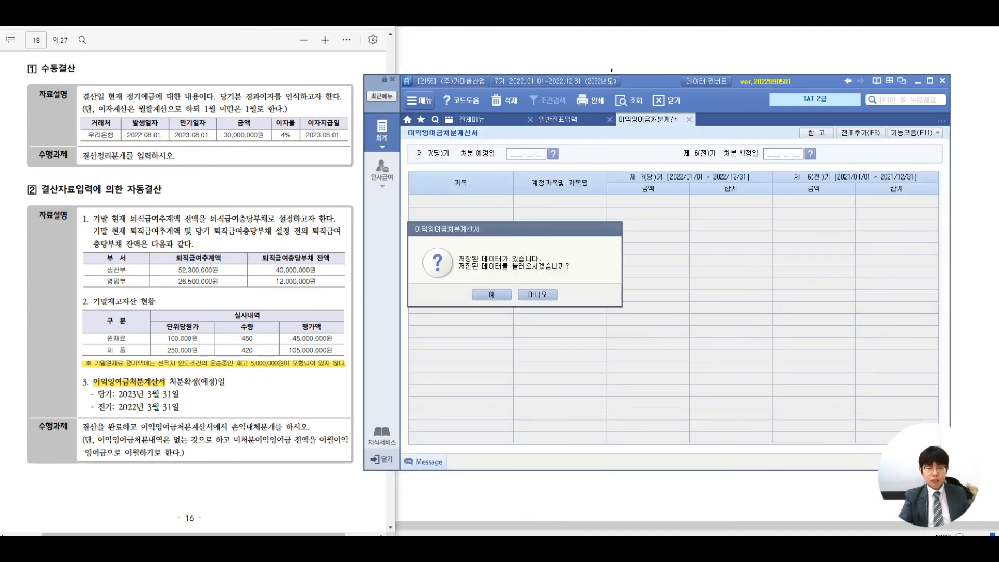
left_click(537, 294)
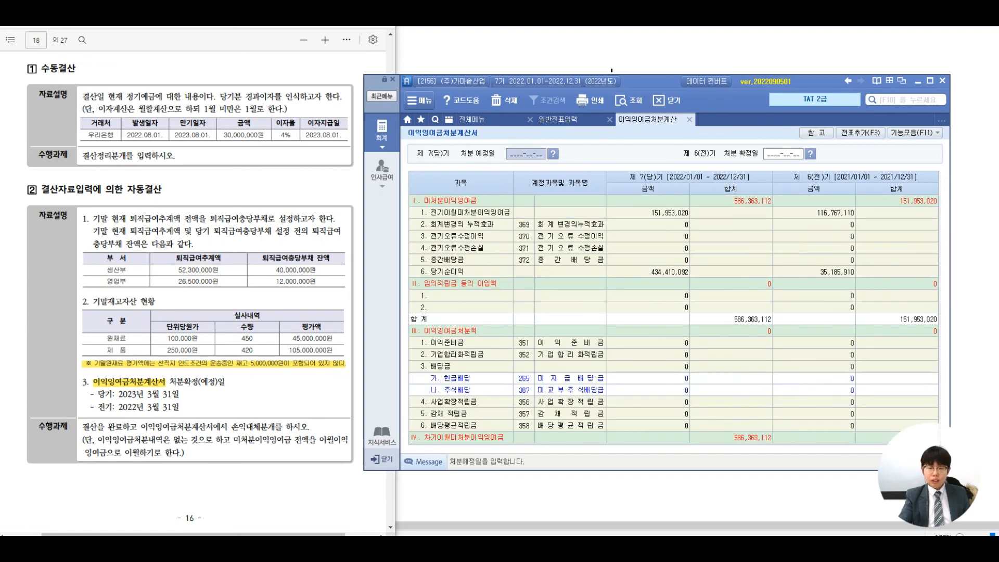
type("20230331")
key("Return")
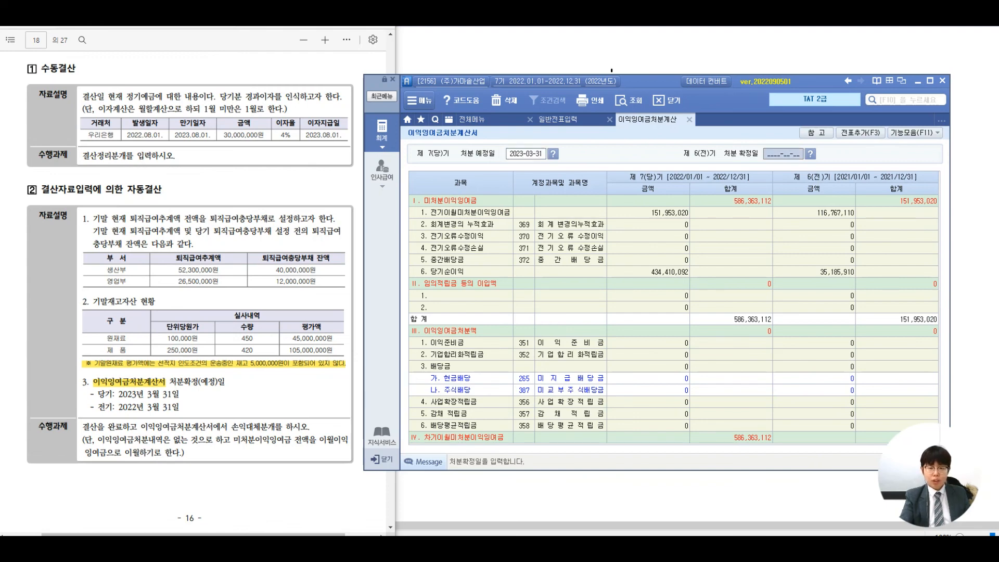
type("20220331")
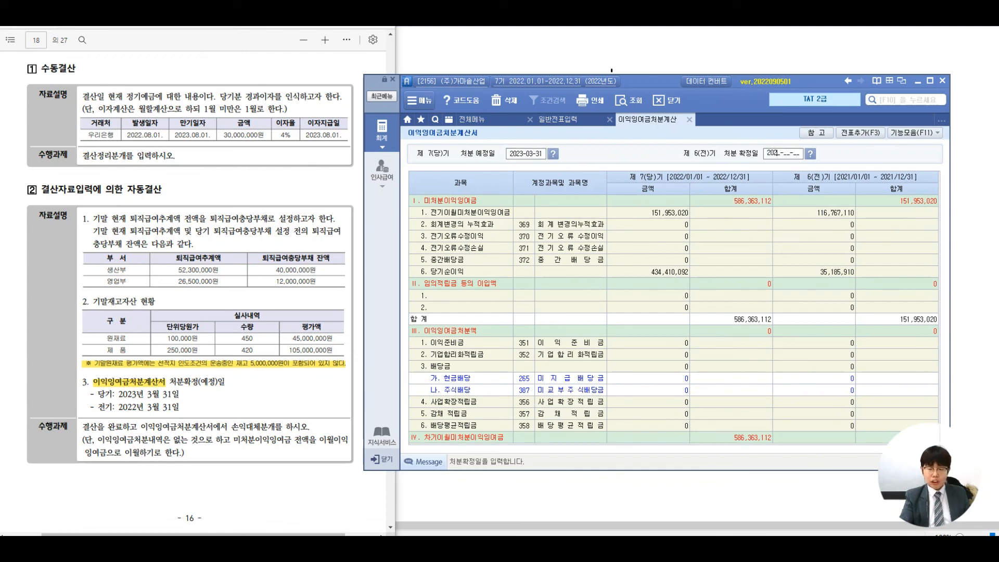
key("Return")
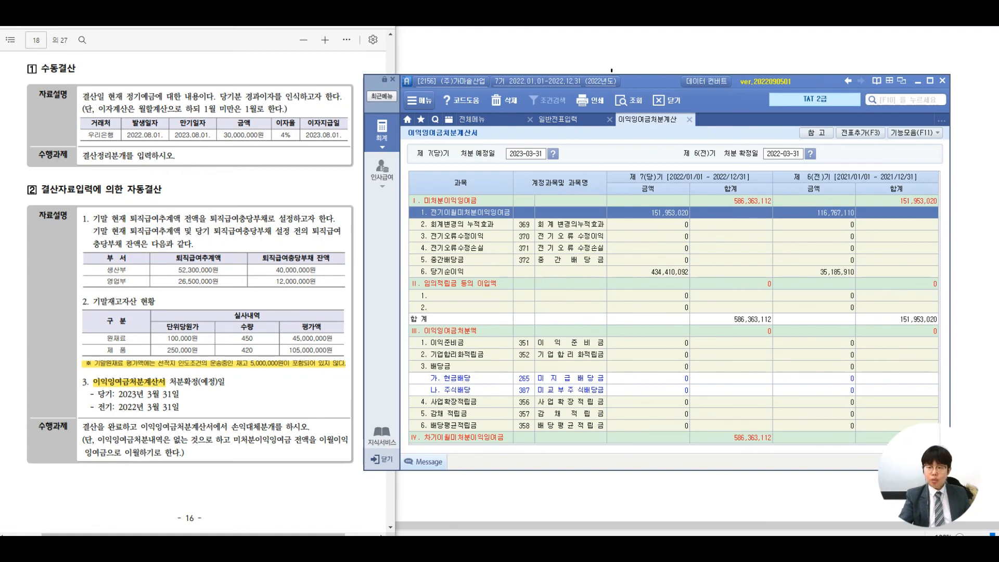
- Add the 손익대체 closing entries from 이익잉여금처분계산서 to the general vouchers and confirm
left_click(860, 132)
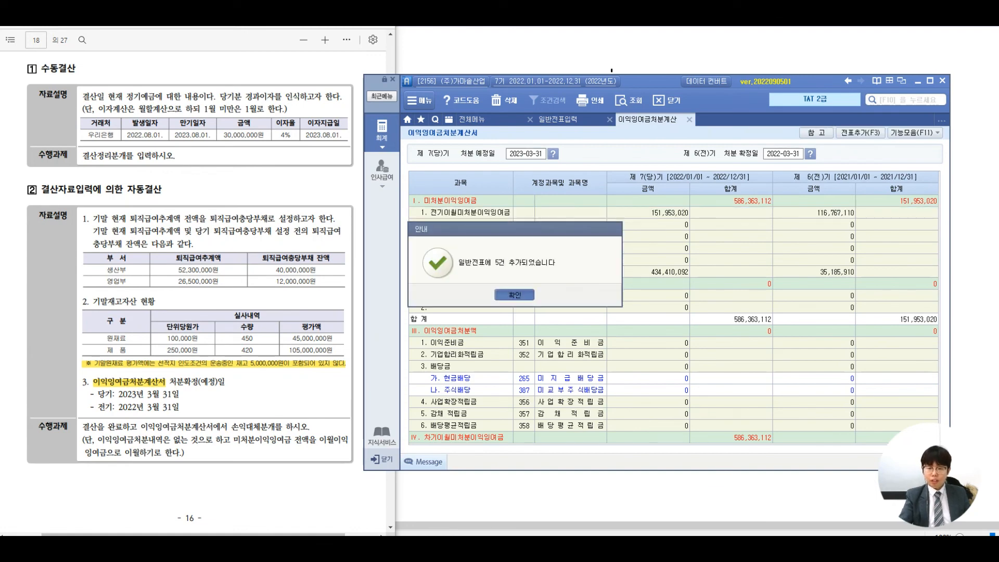
left_click(514, 295)
- Retrieve the 재무상태표 for December 2022 and examine the current asset amounts for the current period
left_click(472, 119)
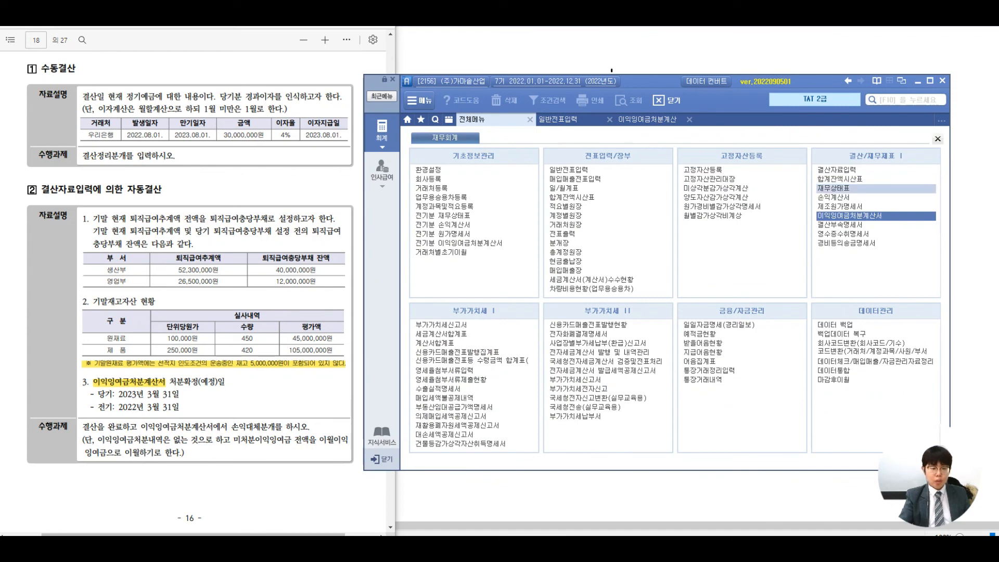
left_click(839, 187)
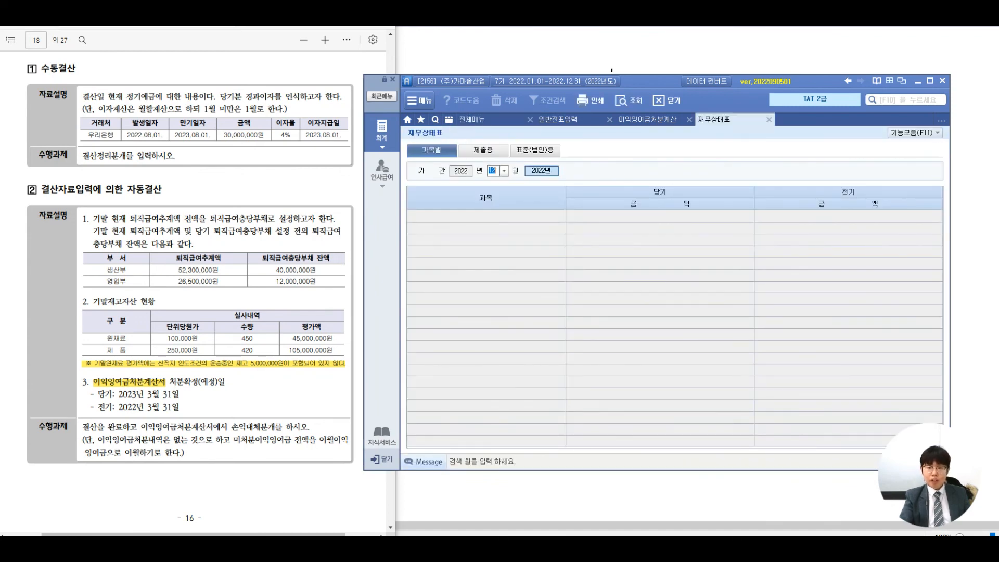
key("Return")
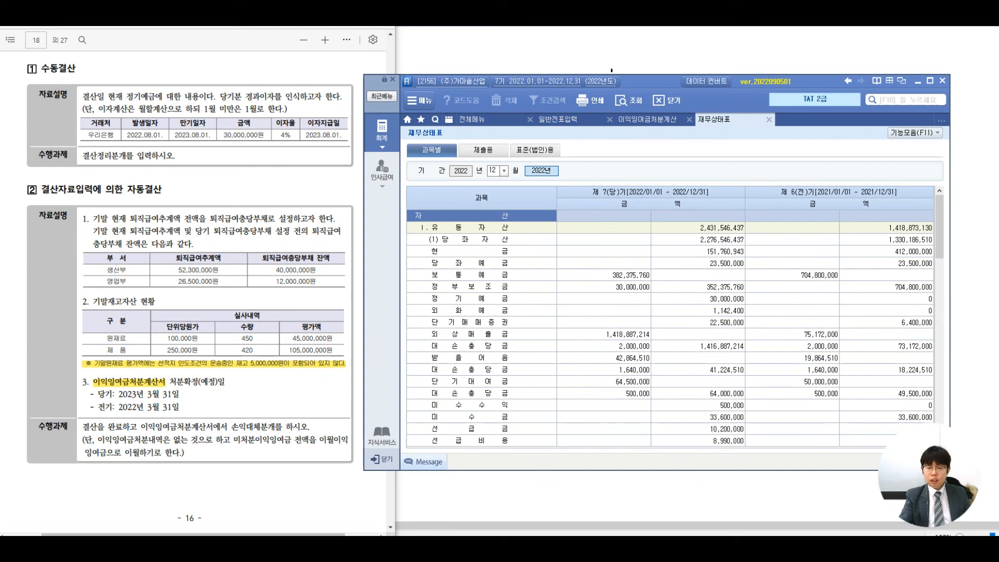
left_click(698, 240)
left_click(698, 228)
left_click(698, 252)
left_click(698, 240)
left_click(698, 252)
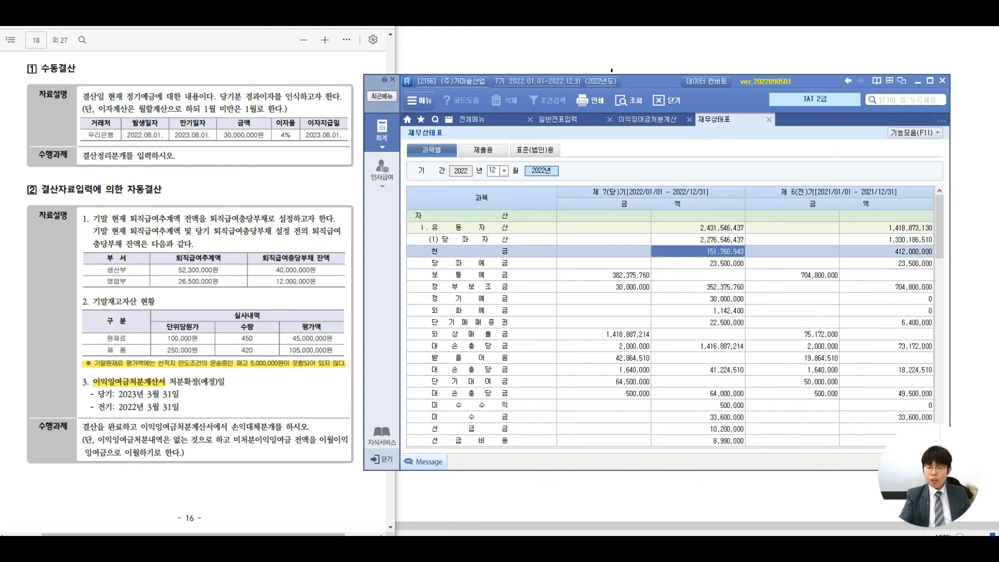
left_click(698, 263)
- Examine the 자본 총계 and 부채 및 자본 총계 rows of the 재무상태표, and close all open work screens
scroll(698, 263, "down", 15)
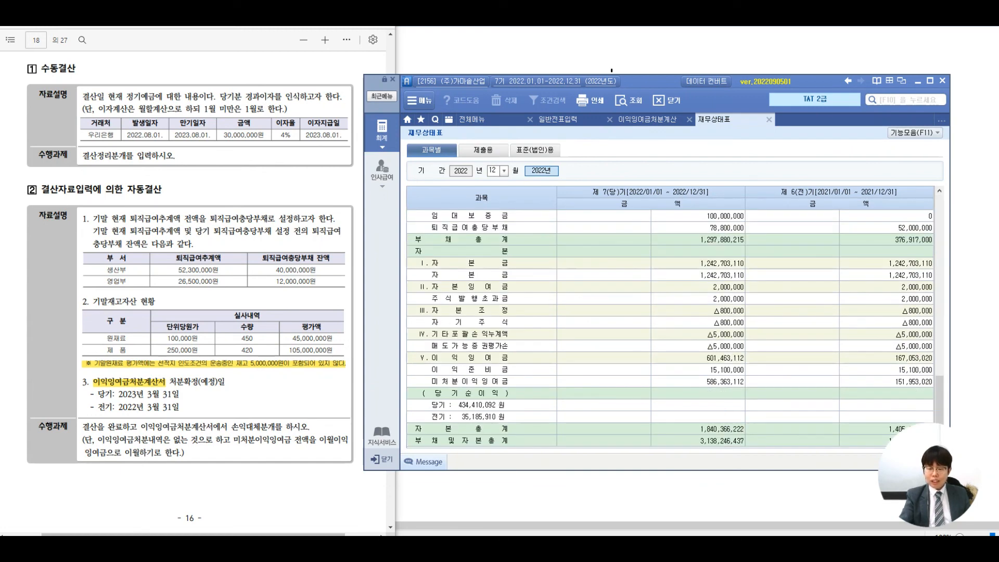
left_click(698, 430)
left_click(698, 441)
left_click(698, 430)
left_click(698, 441)
left_click(698, 429)
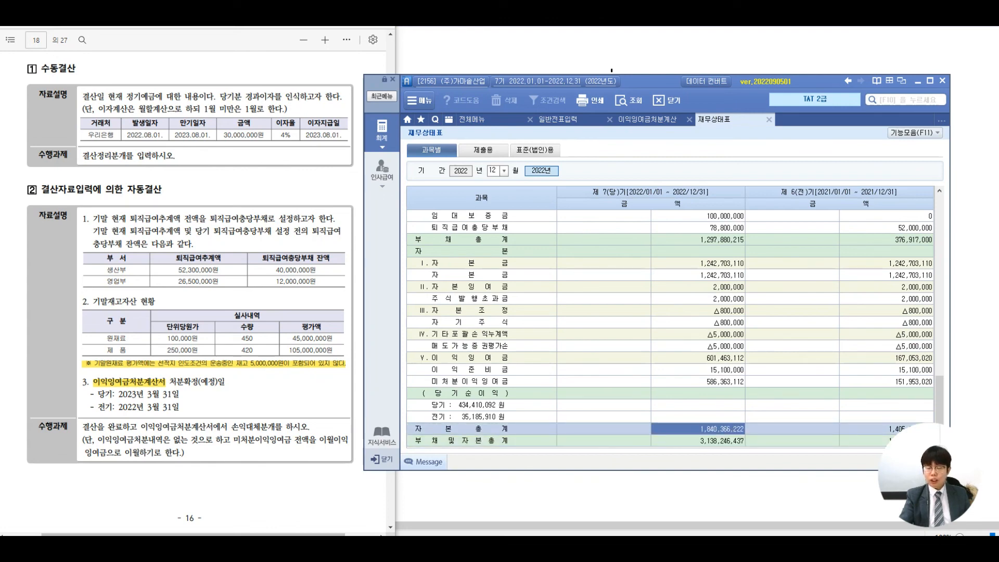
scroll(671, 328, "up", 15)
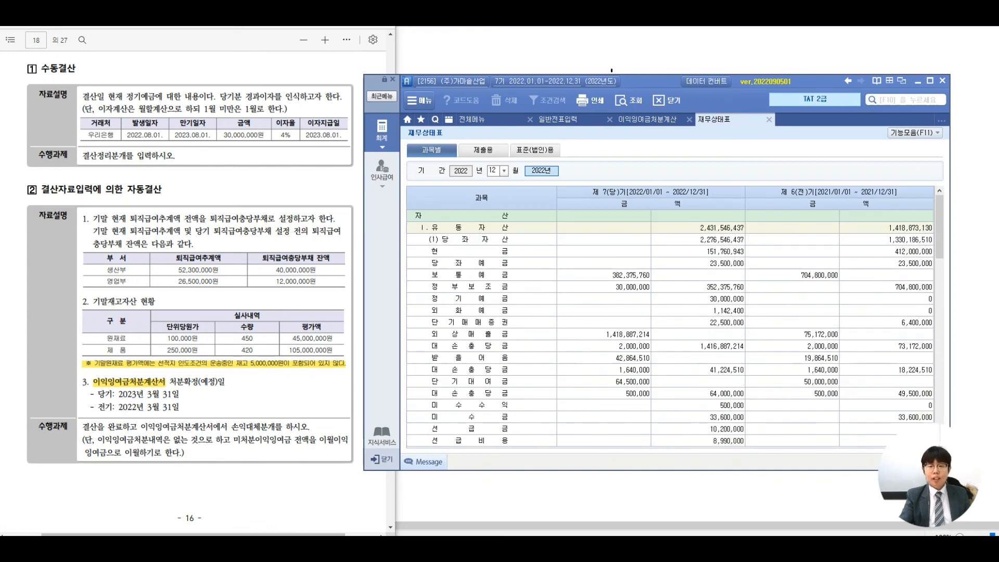
right_click(698, 124)
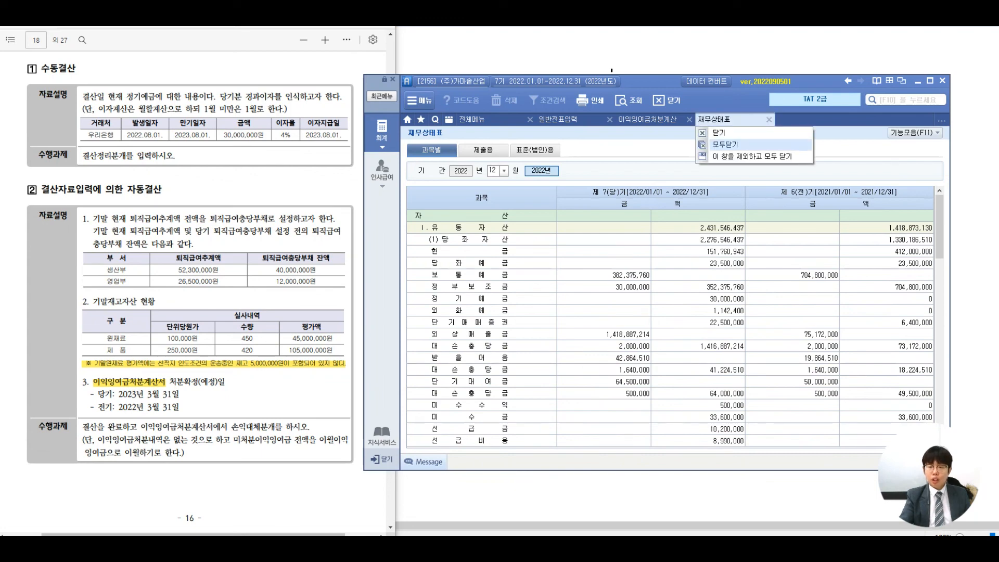
left_click(725, 144)
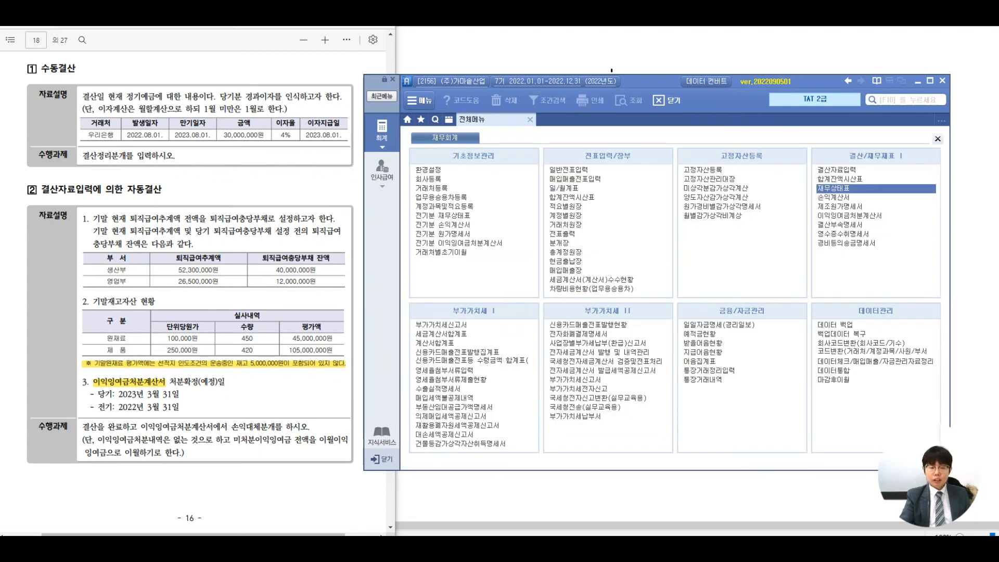